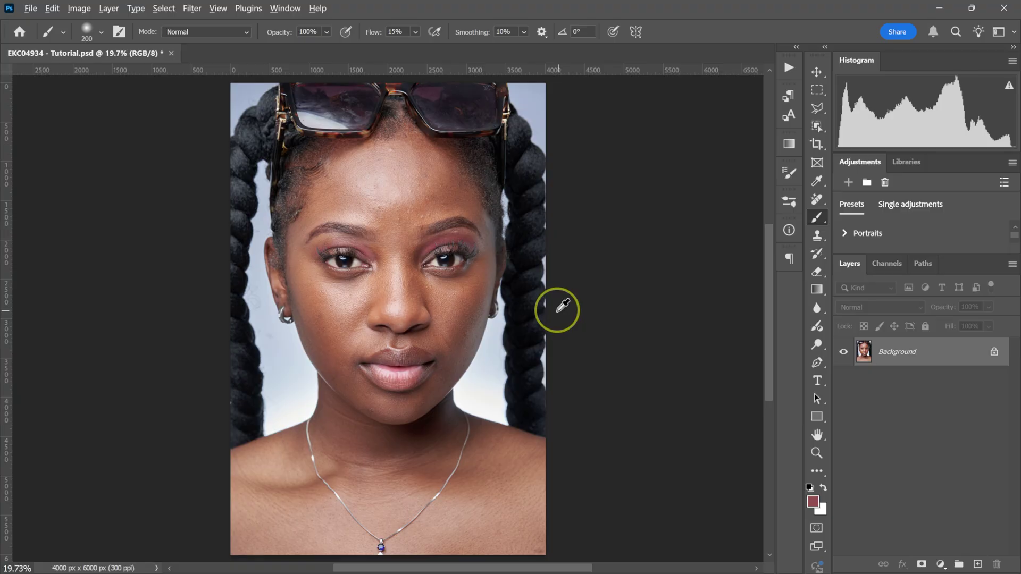
Step: Display the Actions list and switch it to Button Mode
key("shift+0")
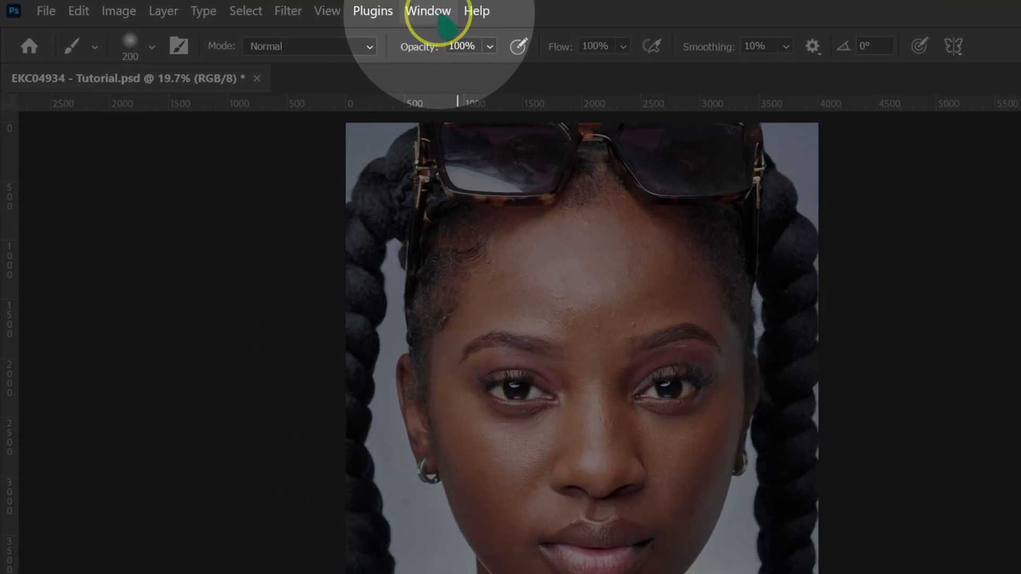
left_click(285, 8)
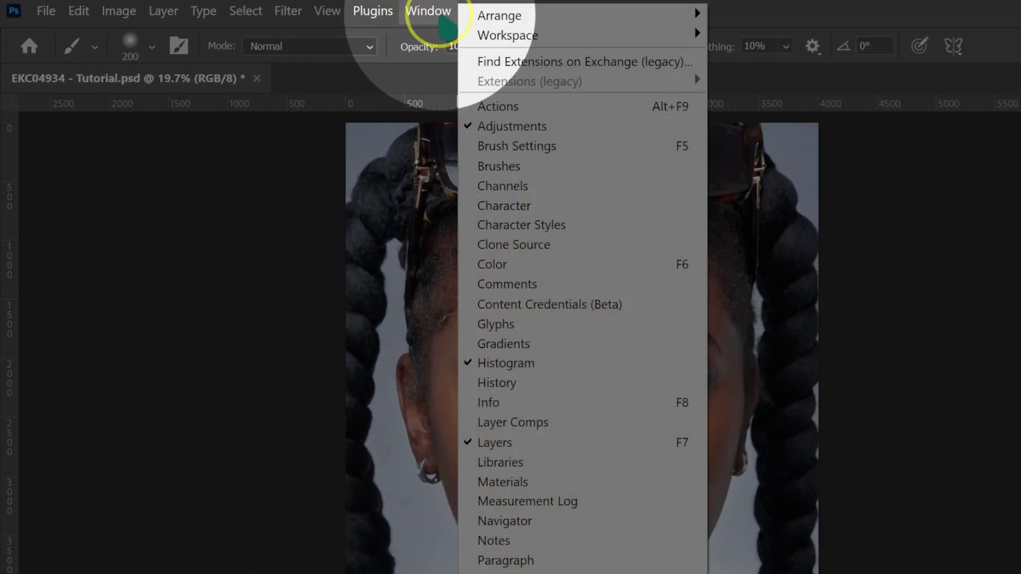
left_click(486, 106)
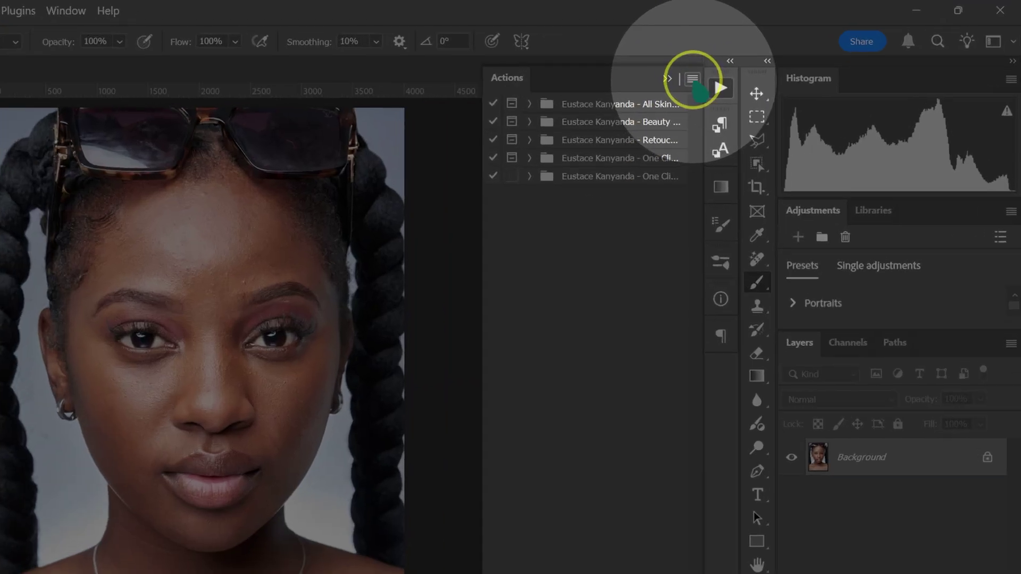
left_click(692, 80)
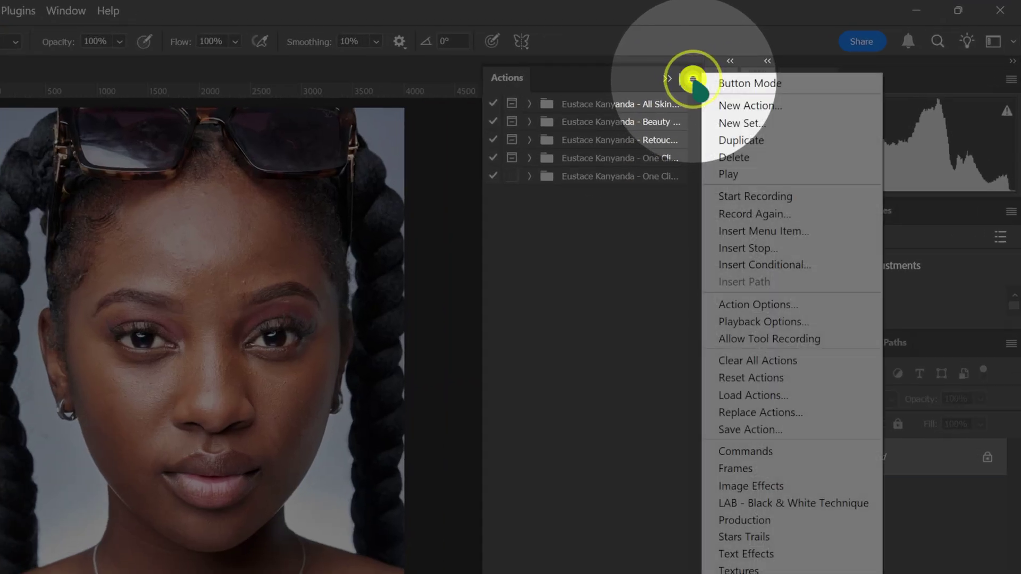
left_click(739, 89)
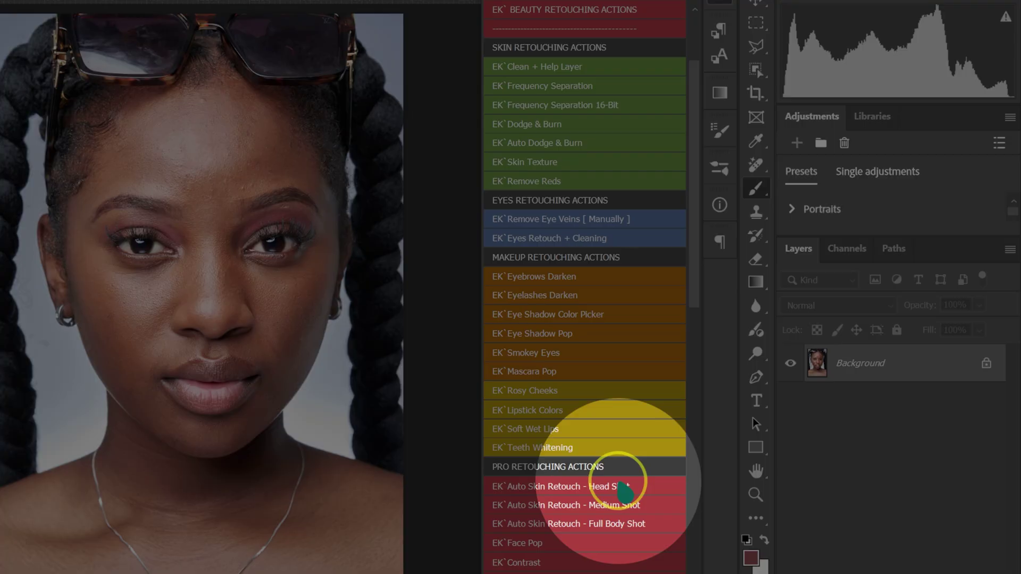
Step: Run the EK`Auto Skin Retouch - Head Shot action and set the brush flow to 15%
scroll(623, 492, "up", 1)
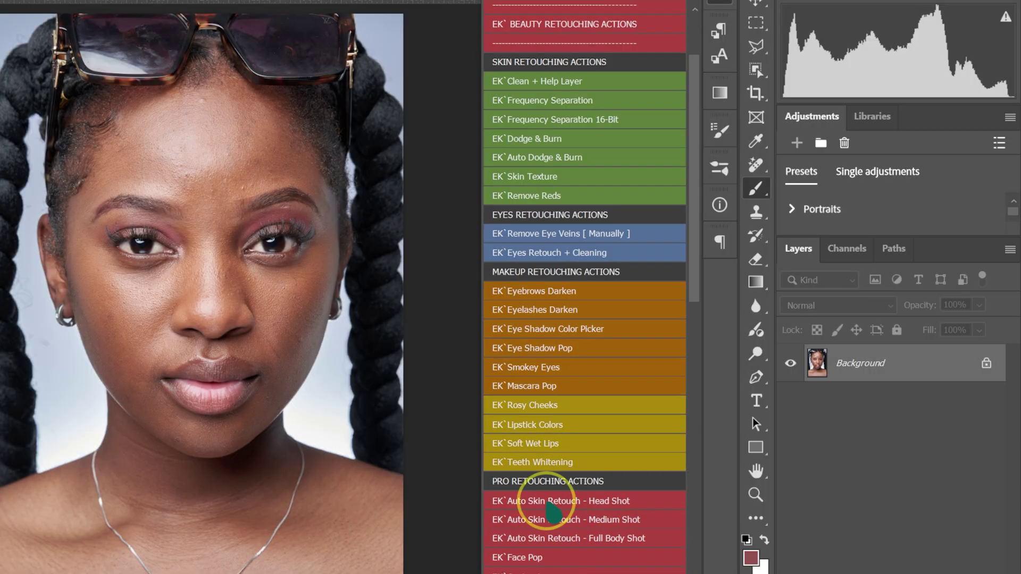
left_click(548, 505)
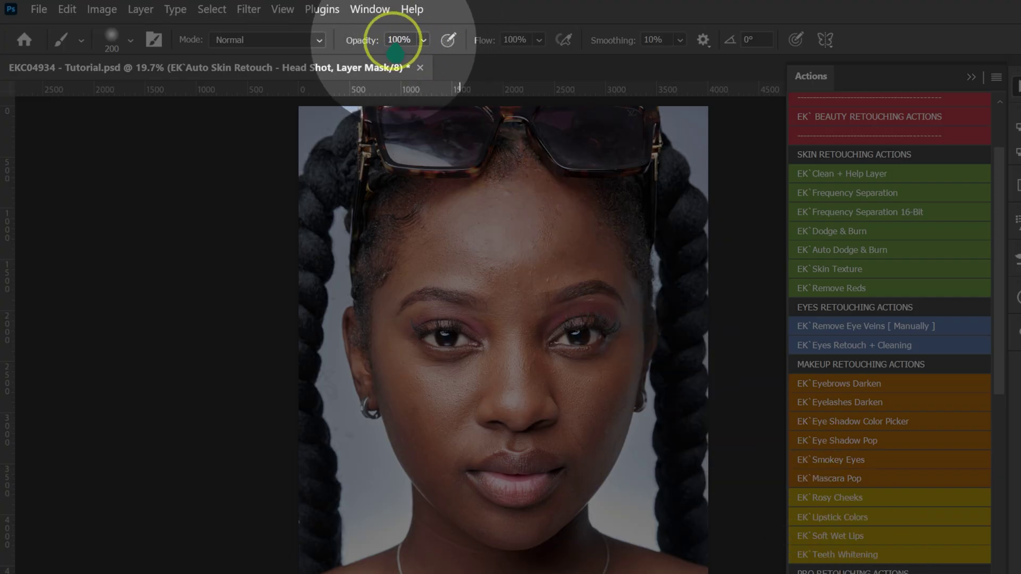
left_click(519, 40)
double_click(518, 47)
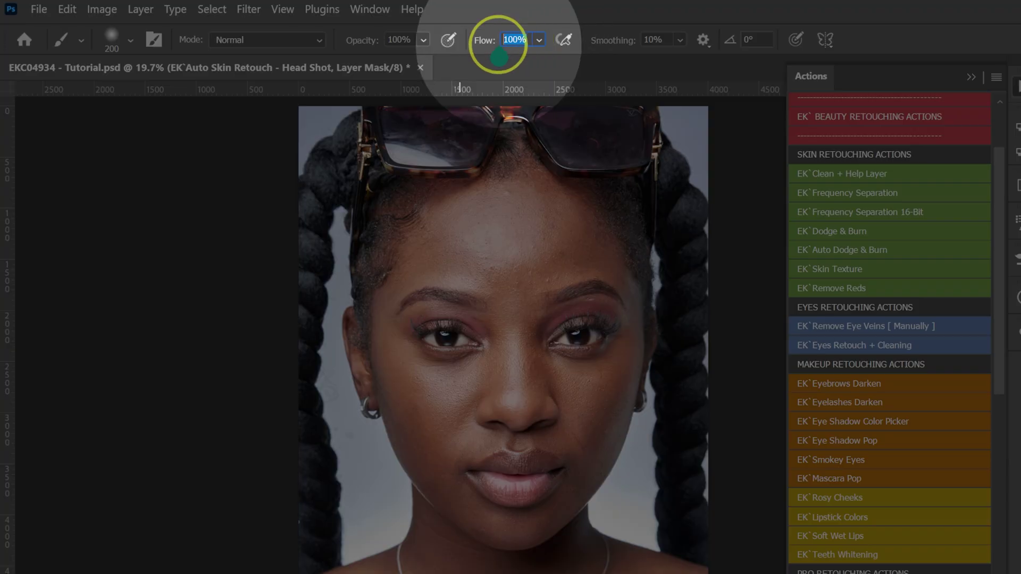
type("15")
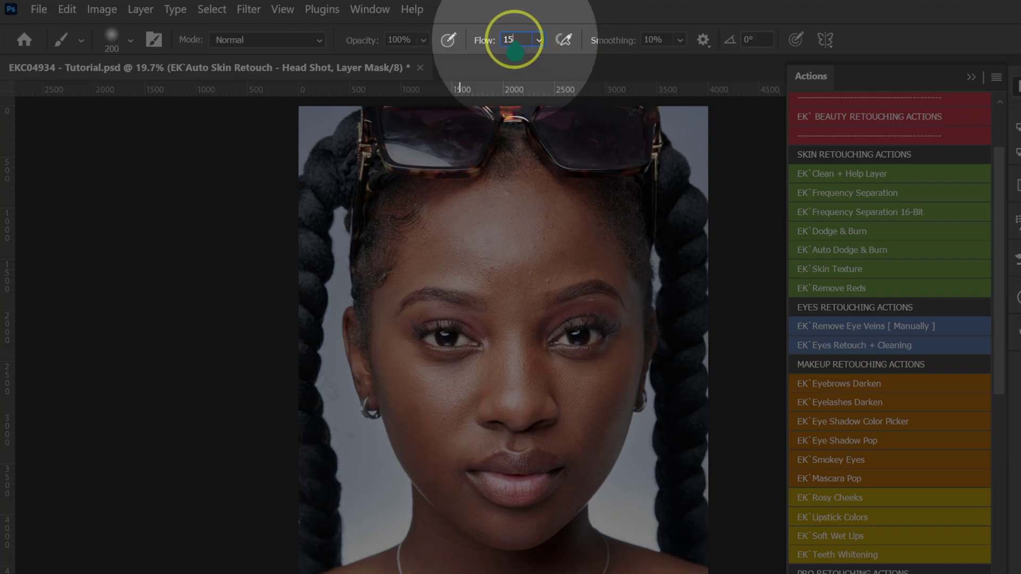
key("Return")
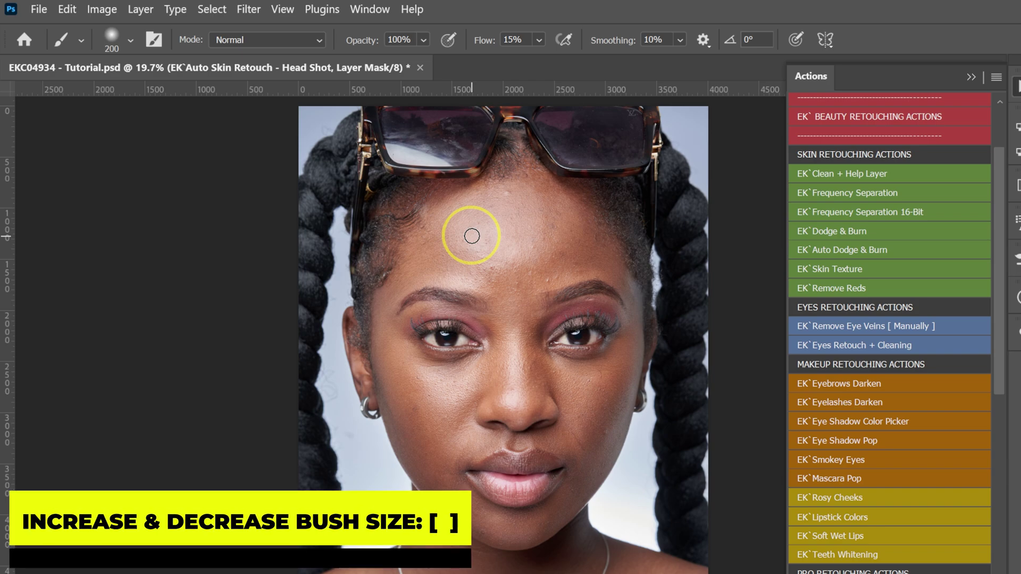
Step: Reveal the skin retouch on the forehead and cheeks by painting its mask with a soft brush enlarged to 500 px and reduced to 400 px
key("bracketright")
key("bracketright")
key("bracketright")
key("bracketright")
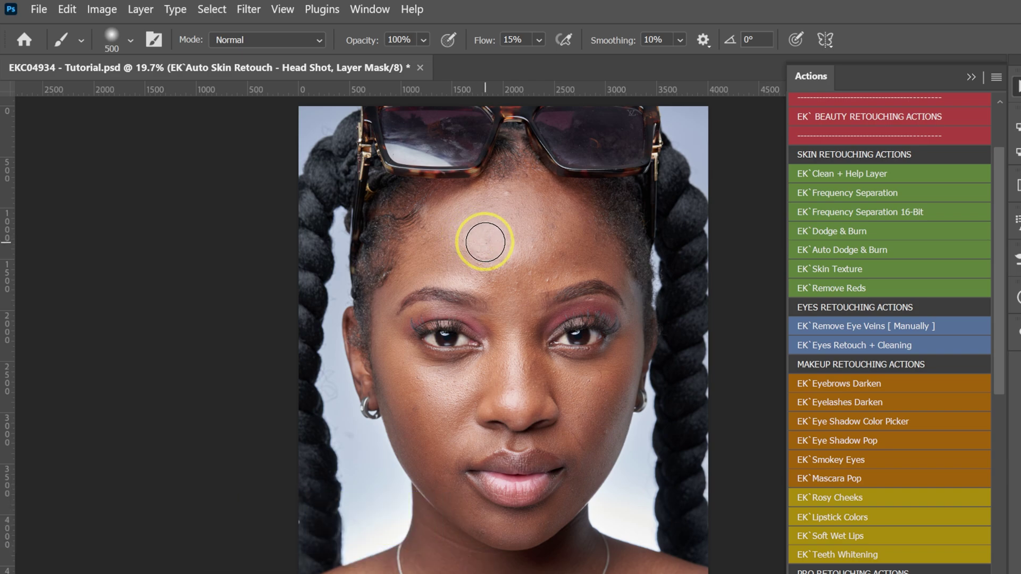
mouse_move(485, 242)
left_mouse_down()
mouse_move(604, 256)
mouse_move(503, 289)
mouse_move(546, 227)
mouse_move(463, 256)
left_mouse_up()
key("bracketleft")
key("bracketleft")
key("bracketleft")
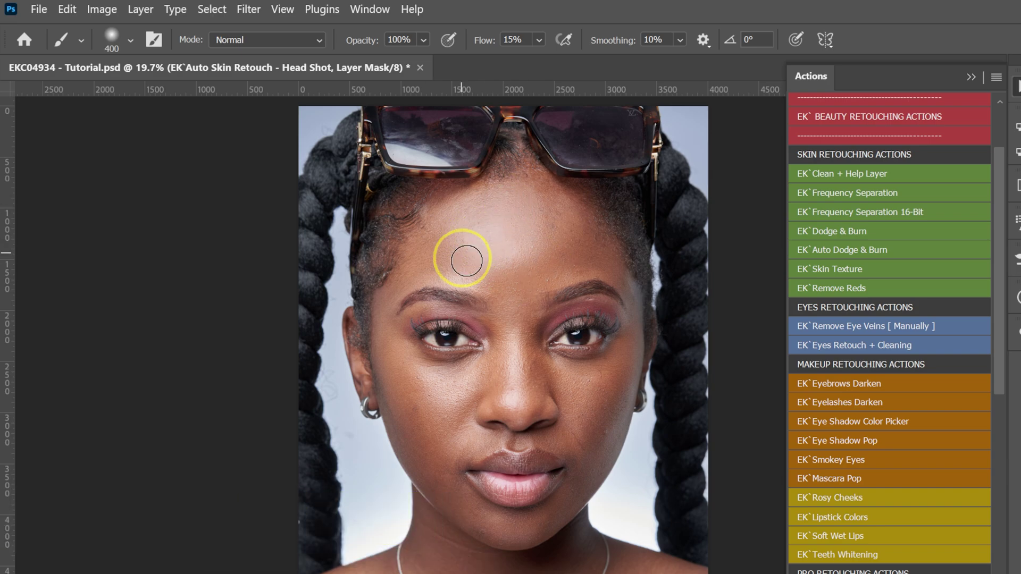
mouse_move(605, 410)
left_mouse_down()
mouse_move(626, 364)
mouse_move(478, 383)
mouse_move(472, 303)
mouse_move(511, 357)
mouse_move(461, 365)
left_mouse_up()
Step: Paint the skin retouch mask over the nose, eye areas, upper forehead and face edges with a 175 to 250 px brush, undoing the last stroke
key("bracketleft")
key("bracketleft")
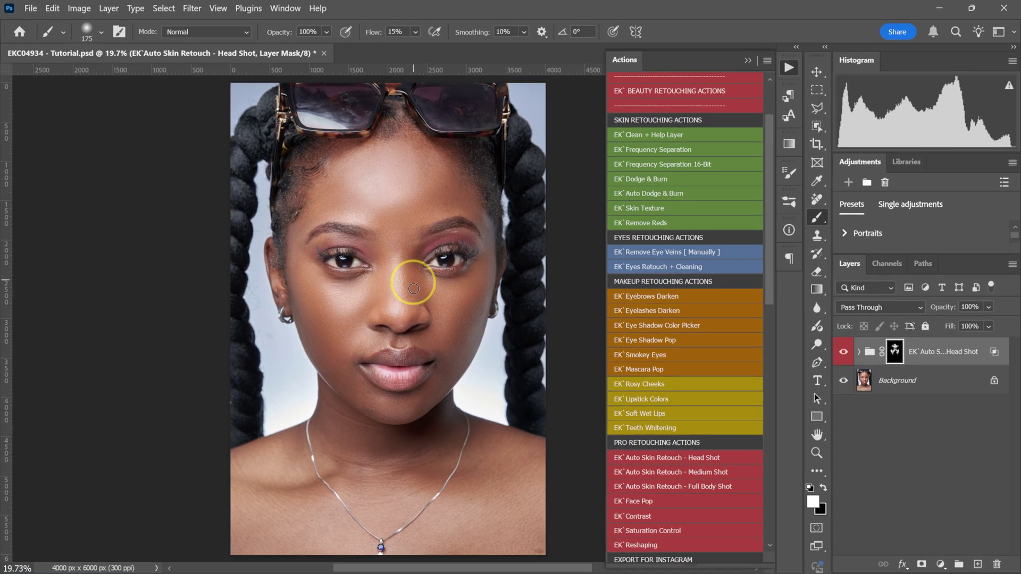
mouse_move(412, 299)
left_mouse_down()
mouse_move(410, 243)
mouse_move(412, 256)
mouse_move(475, 212)
left_mouse_up()
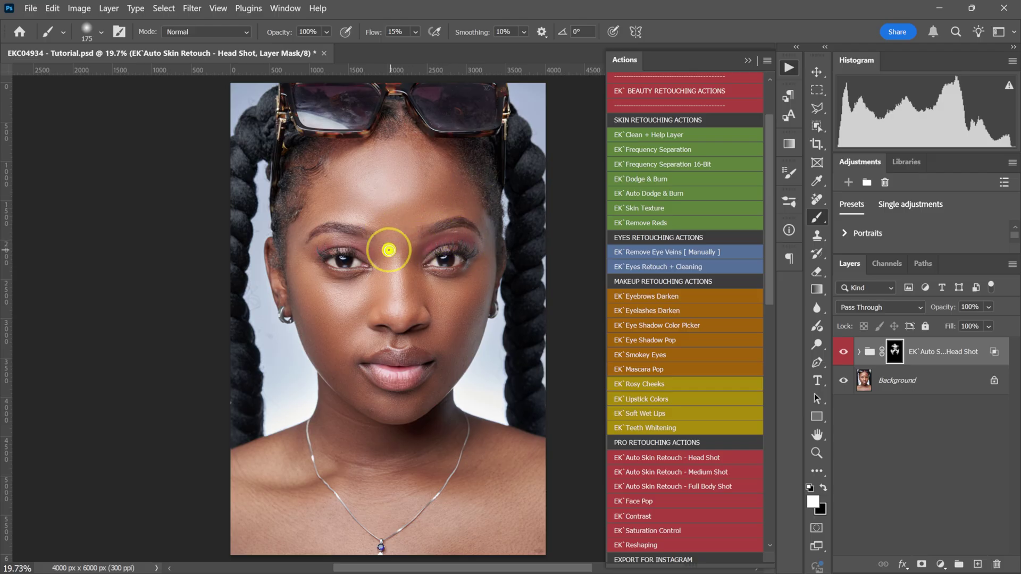
mouse_move(335, 244)
left_mouse_down()
mouse_move(309, 239)
mouse_move(350, 247)
left_mouse_up()
key("bracketright")
key("bracketright")
left_click_drag(423, 210, 423, 152)
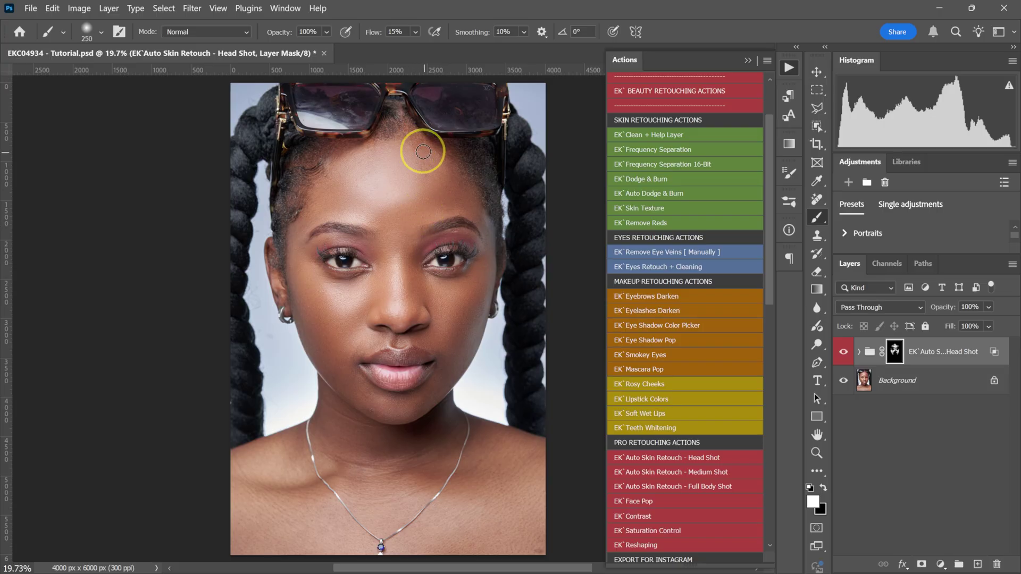
mouse_move(286, 265)
left_mouse_down()
mouse_move(388, 417)
mouse_move(416, 342)
mouse_move(369, 349)
left_mouse_up()
key("bracketleft")
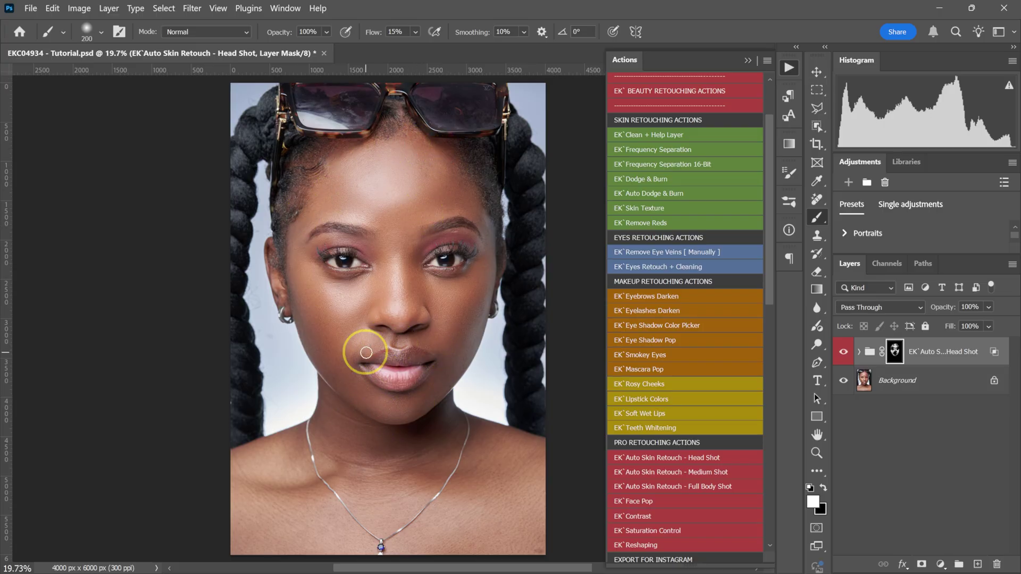
key("ctrl+z")
Step: Extend the skin retouch mask over the neck and chest with a brush of up to 400 px, and compare the image before and after
left_click(365, 423)
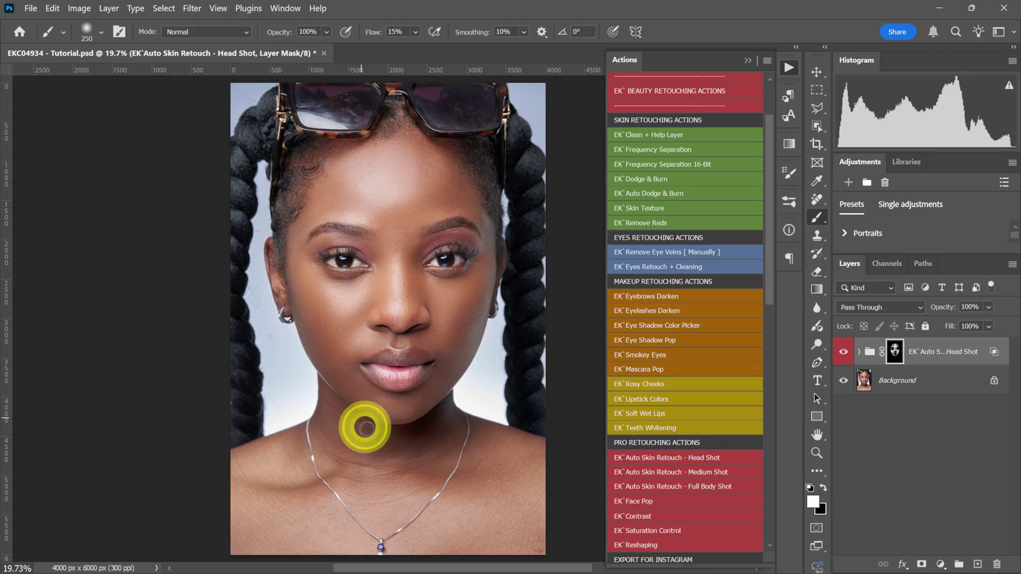
key("bracketright")
key("bracketright")
key("bracketright")
left_click(402, 472)
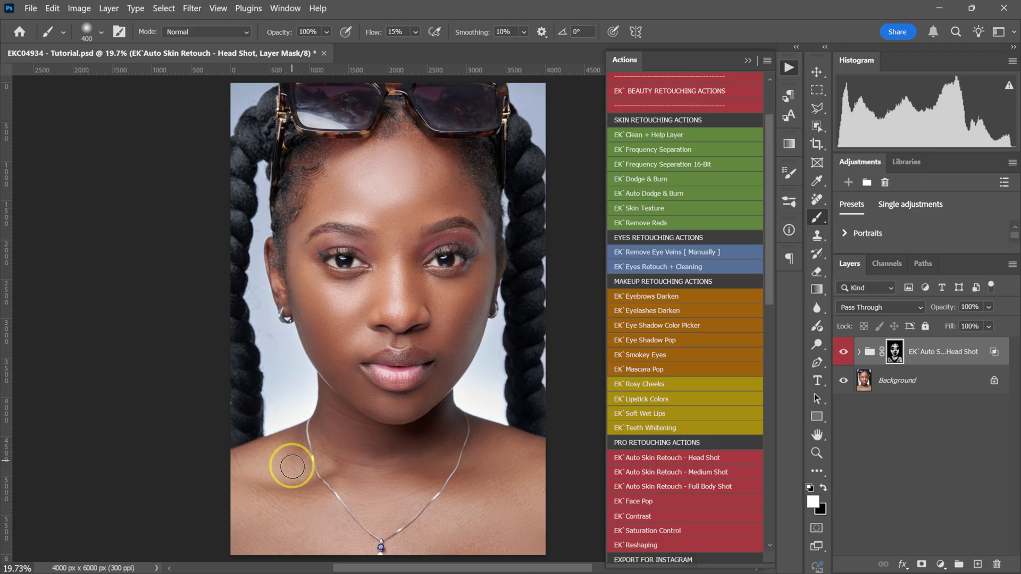
key("bracketleft")
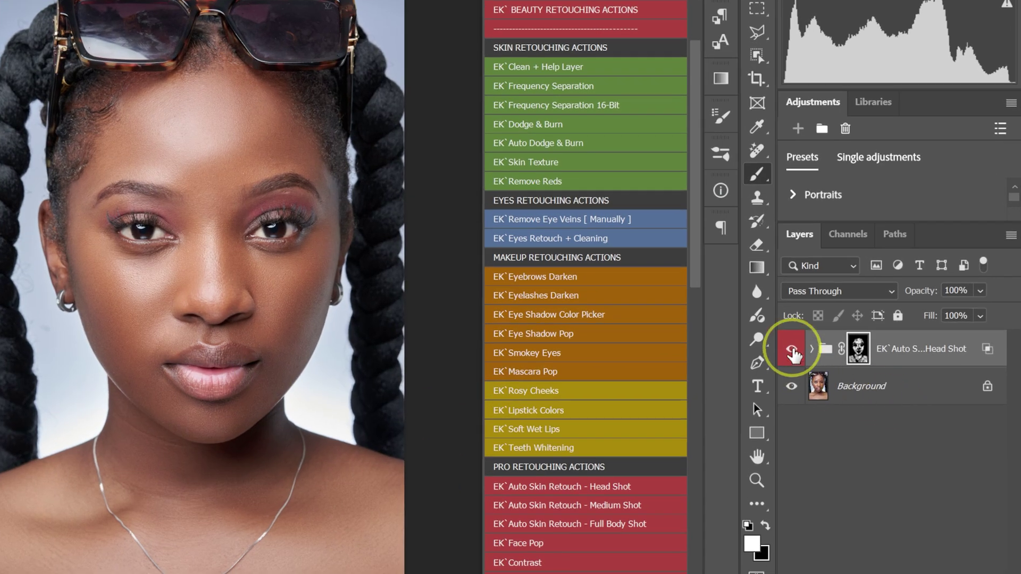
left_click(843, 352)
left_click(791, 351)
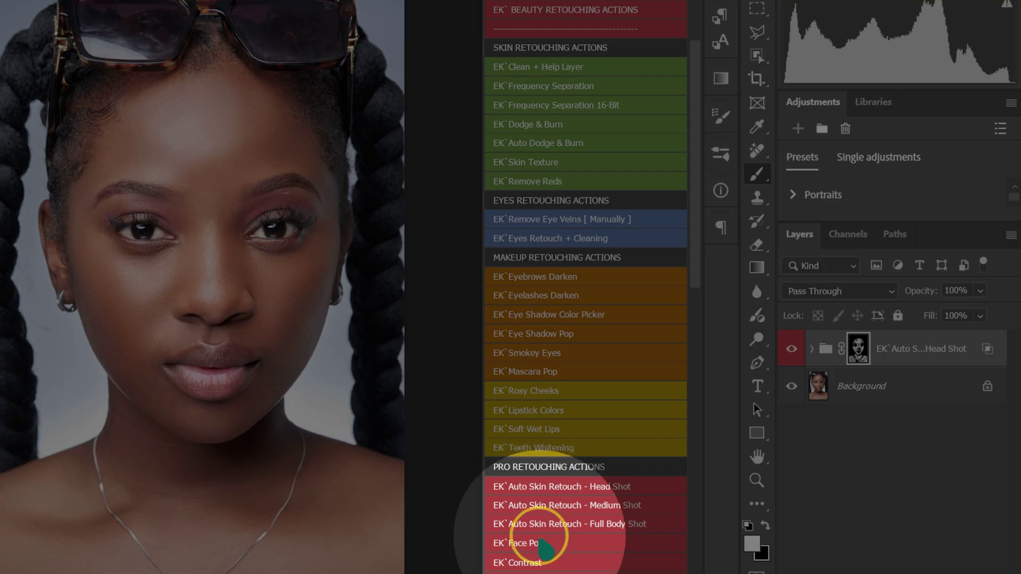
Step: Run the EK`Face Pop action and toggle its group off and on to compare the effect, keeping its opacity at 100%
left_click(545, 543)
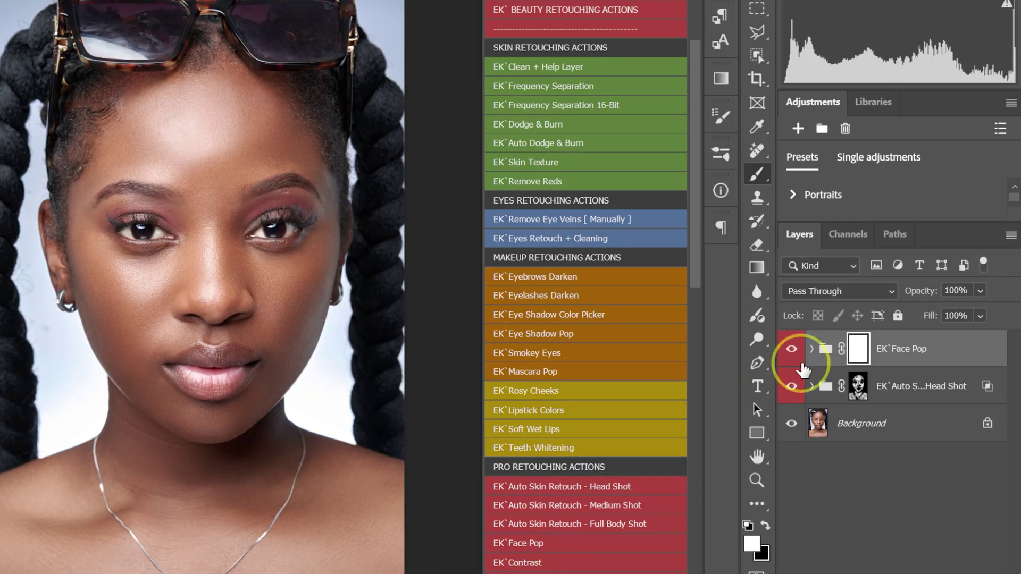
left_click(791, 349)
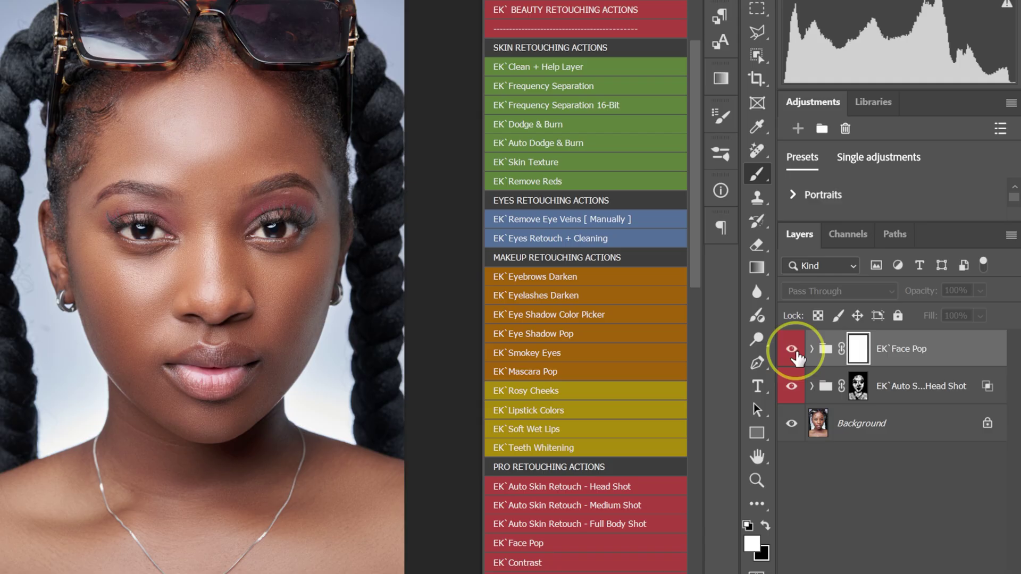
left_click(791, 348)
left_click(792, 350)
left_click(792, 349)
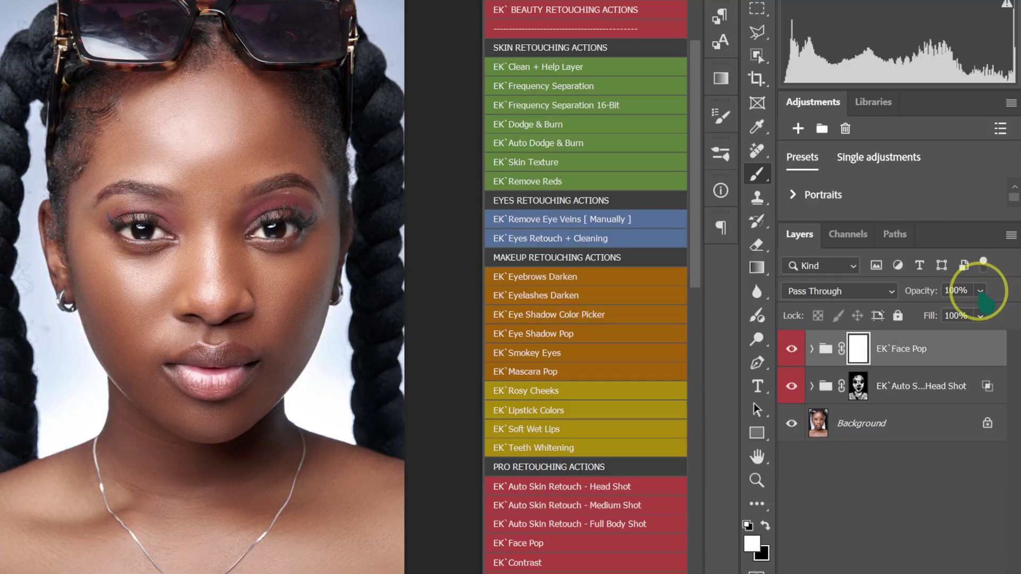
left_click(980, 291)
left_click(991, 312)
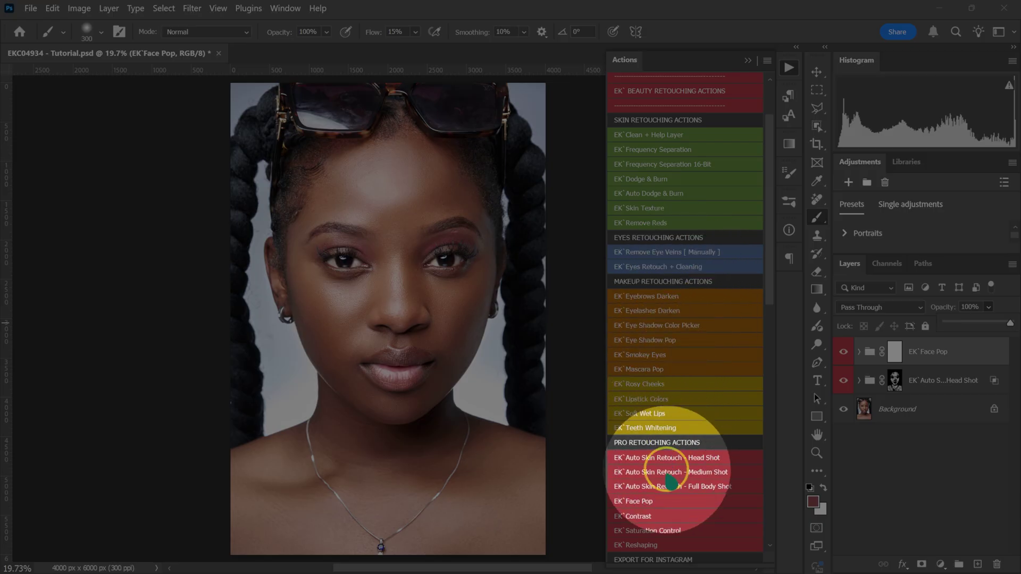
Step: Run the EK`Lipstick Colors action and check the colour layers inside its group
left_click(650, 402)
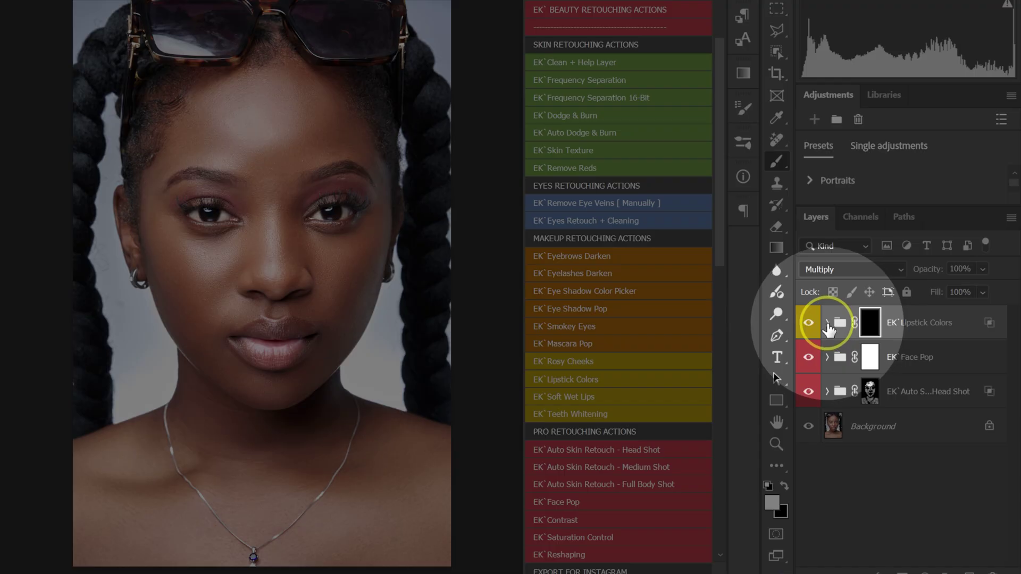
left_click(826, 323)
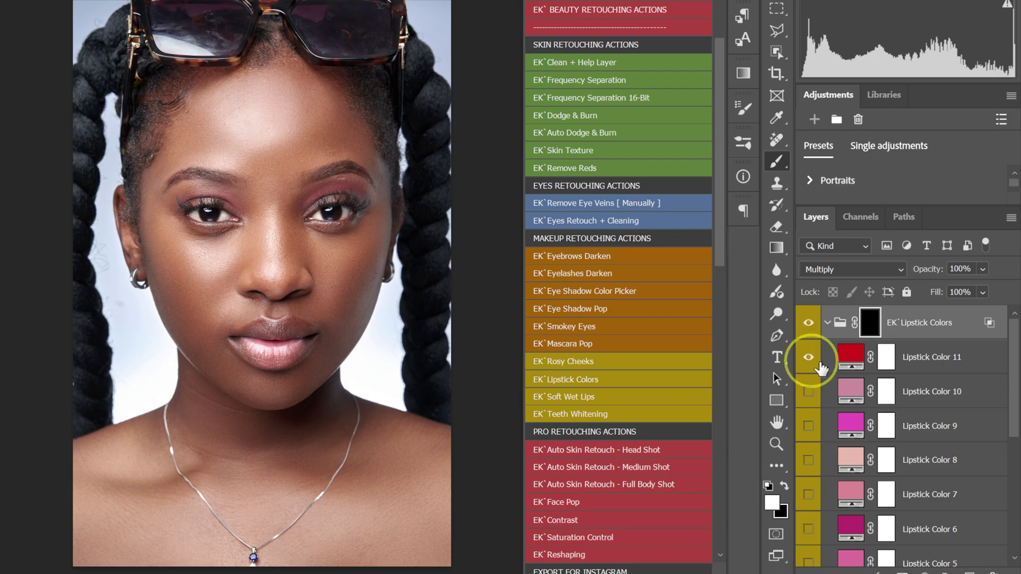
left_click(828, 323)
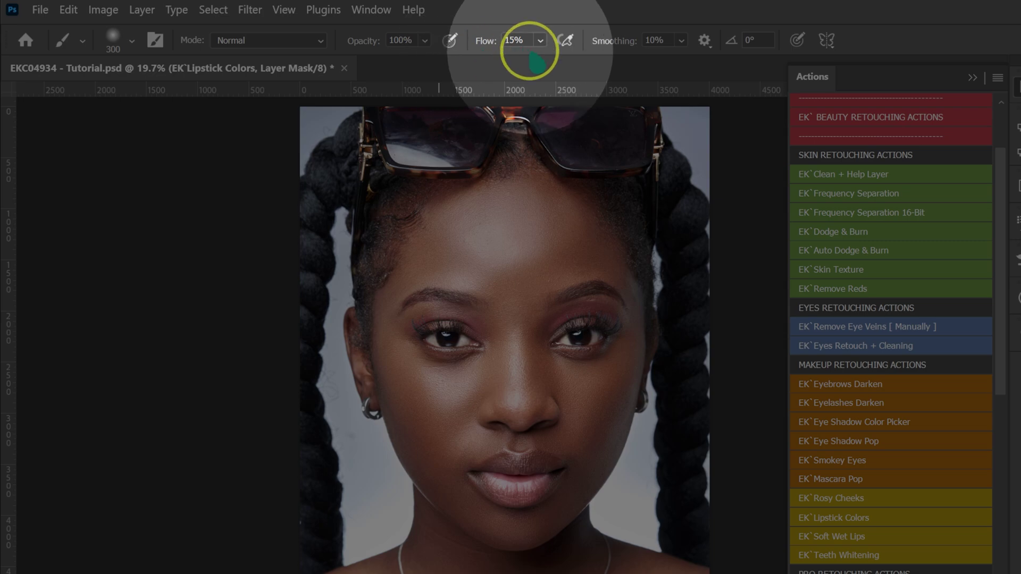
Step: Set the brush flow to 100% and paint the lips on the Lipstick Colors mask, reducing the brush to 100 px for the edges
left_click(540, 41)
left_click_drag(551, 61, 641, 59)
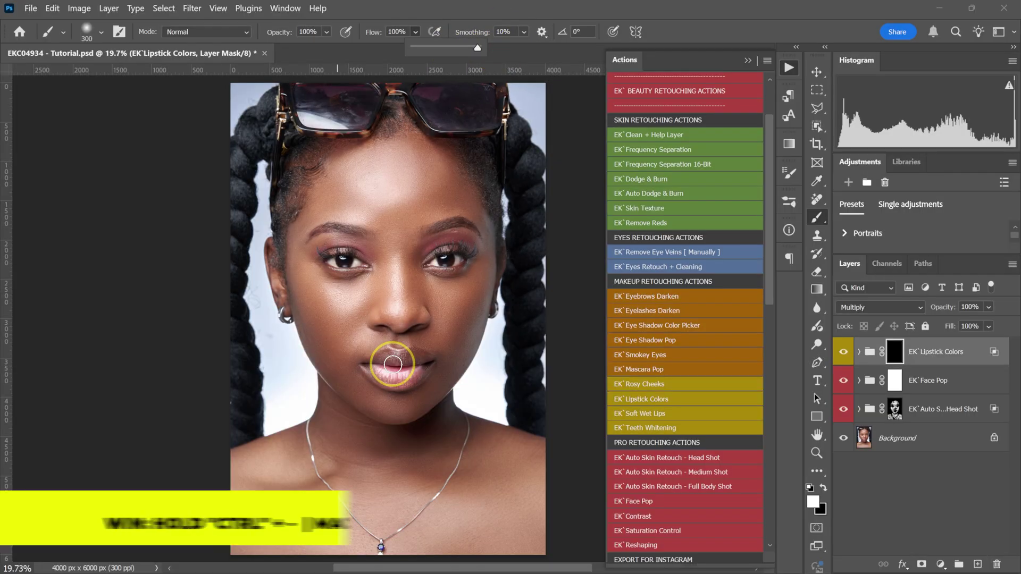
key("ctrl+plus")
key("ctrl+plus")
key("ctrl+plus")
scroll(392, 362, "right", 5)
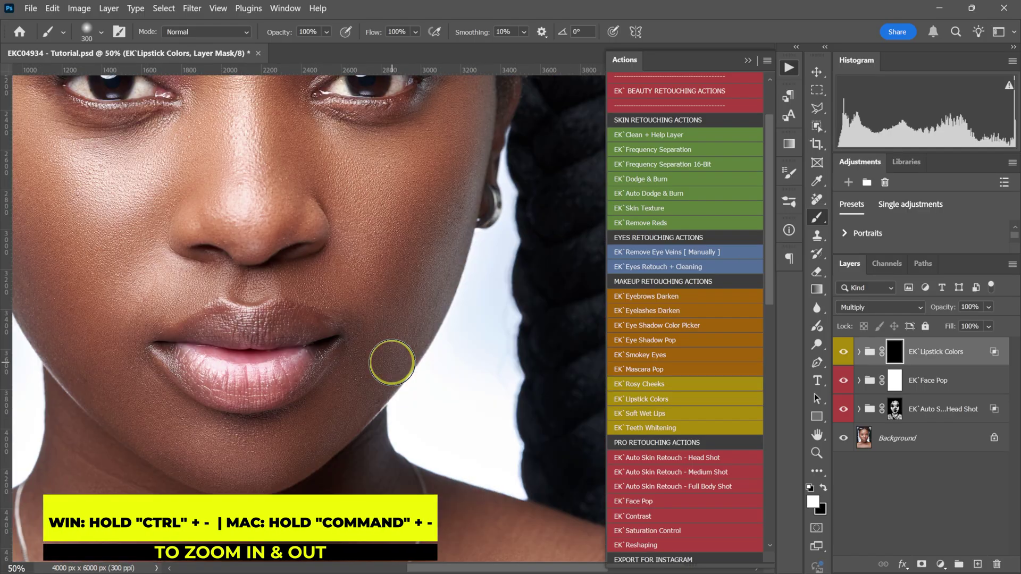
key("bracketleft")
key("bracketleft")
key("bracketleft")
left_click(222, 322)
key("bracketleft")
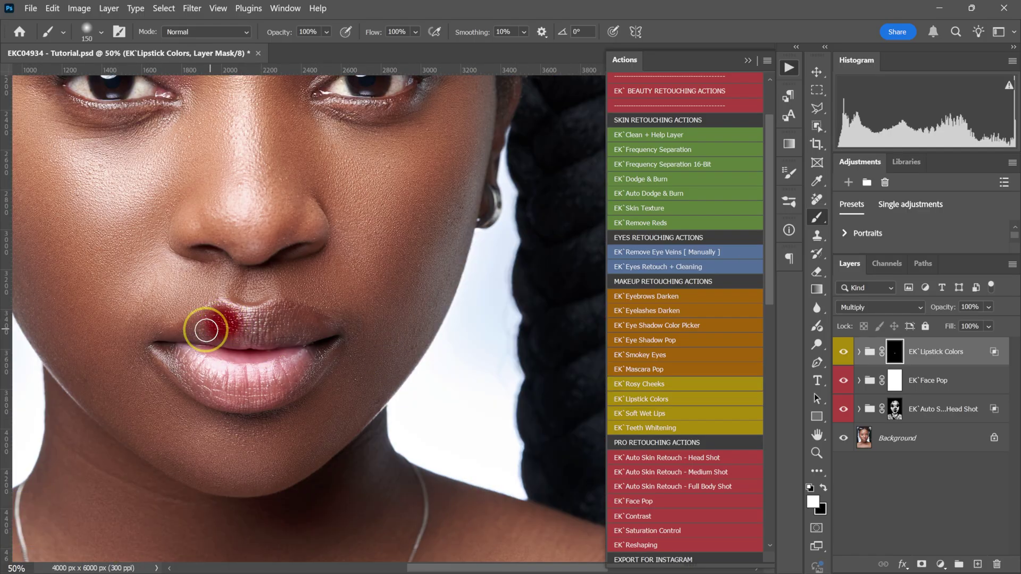
mouse_move(200, 326)
left_mouse_down()
mouse_move(180, 344)
mouse_move(288, 378)
mouse_move(308, 351)
mouse_move(215, 330)
mouse_move(233, 324)
mouse_move(307, 367)
mouse_move(165, 351)
left_mouse_up()
key("bracketleft")
key("bracketleft")
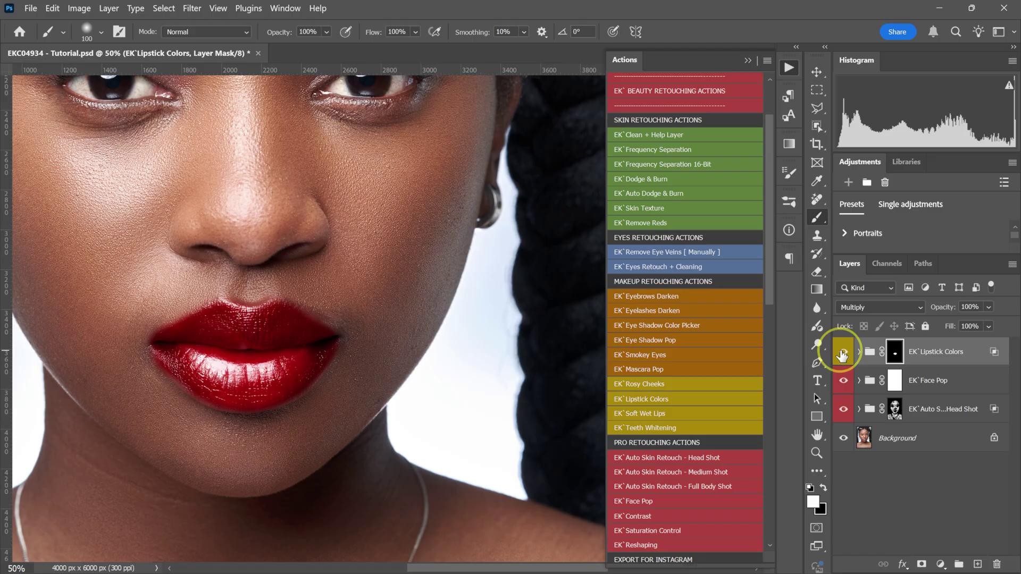
Step: Preview Lipstick Color 10 through Lipstick Color 6 one at a time in the EK`Lipstick Colors group, and switch back to Lipstick Color 11
key("ctrl+0")
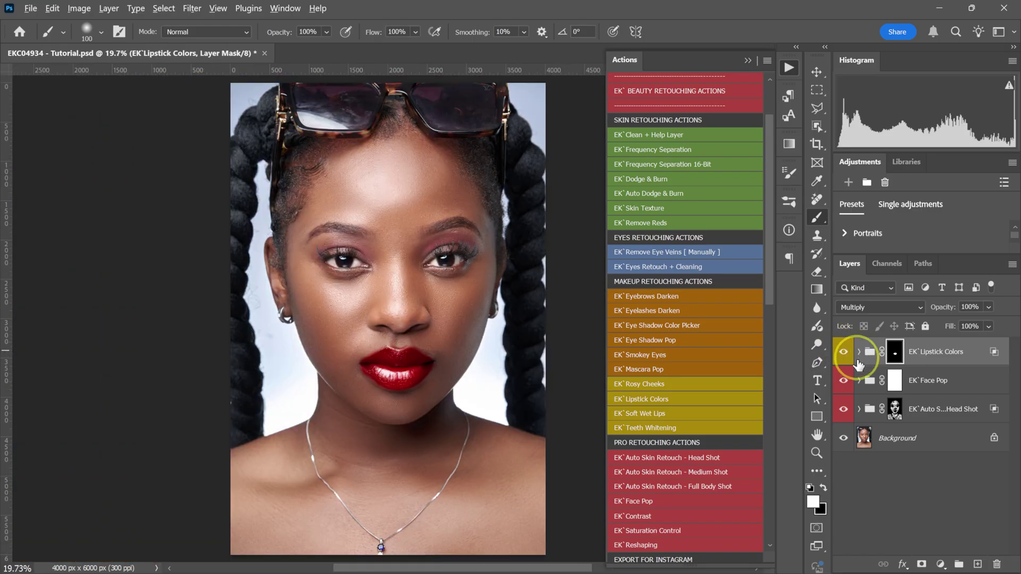
left_click(859, 352)
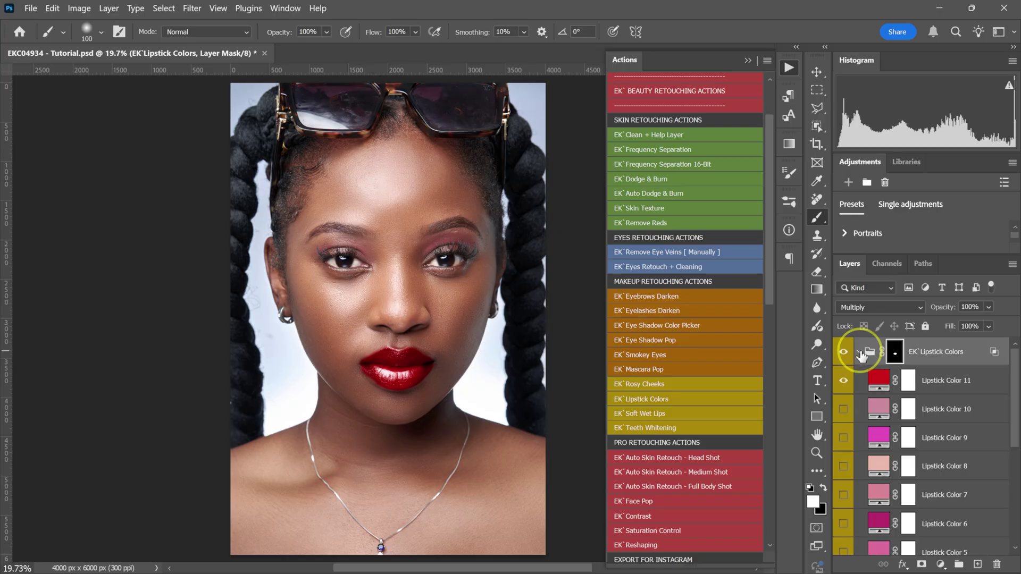
left_click(843, 380)
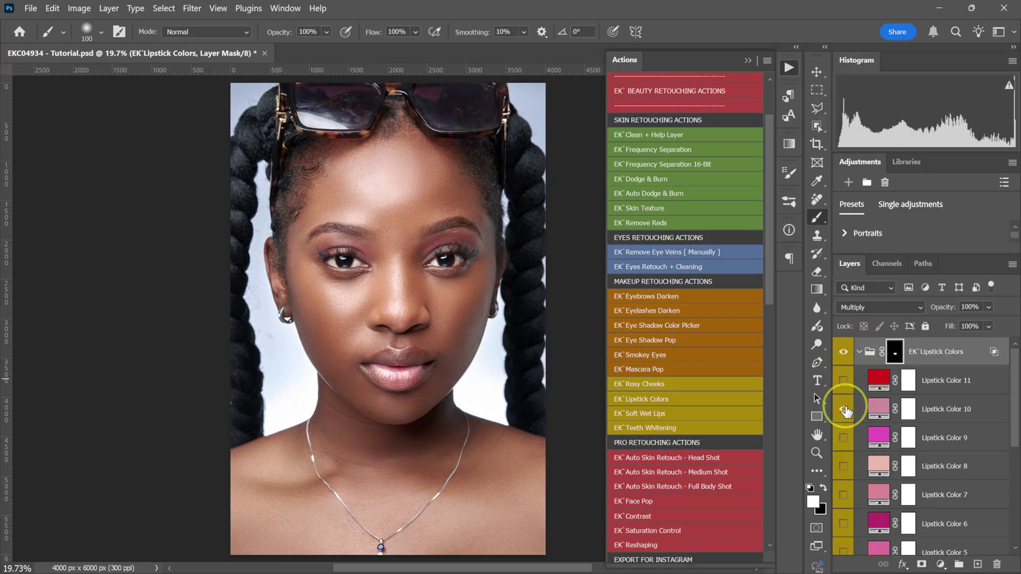
left_click(843, 409)
left_click(843, 410)
left_click(843, 438)
left_click(843, 465)
left_click(844, 438)
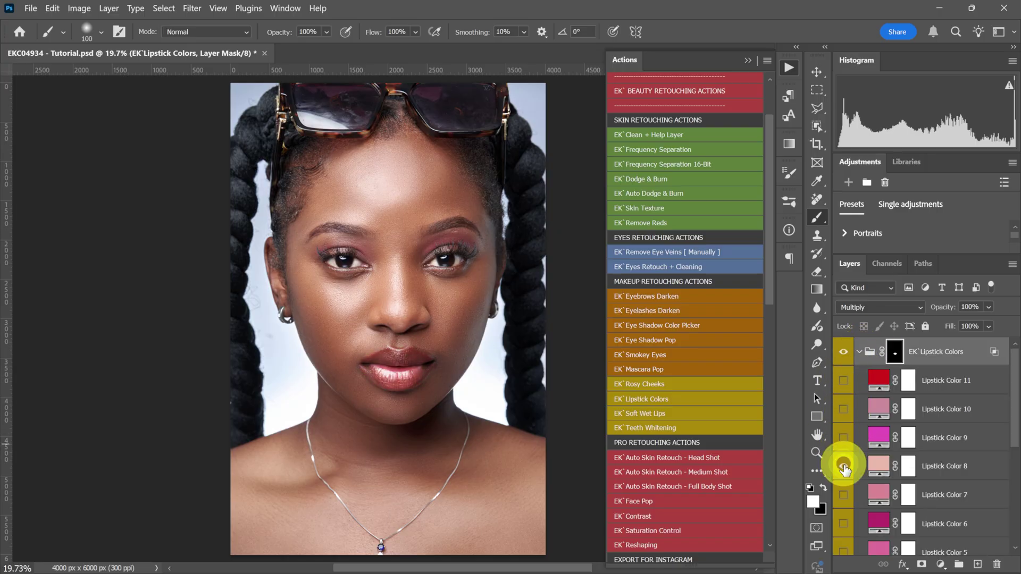
left_click(844, 494)
left_click(843, 466)
left_click(843, 524)
left_click(843, 494)
left_click(843, 524)
left_click(844, 381)
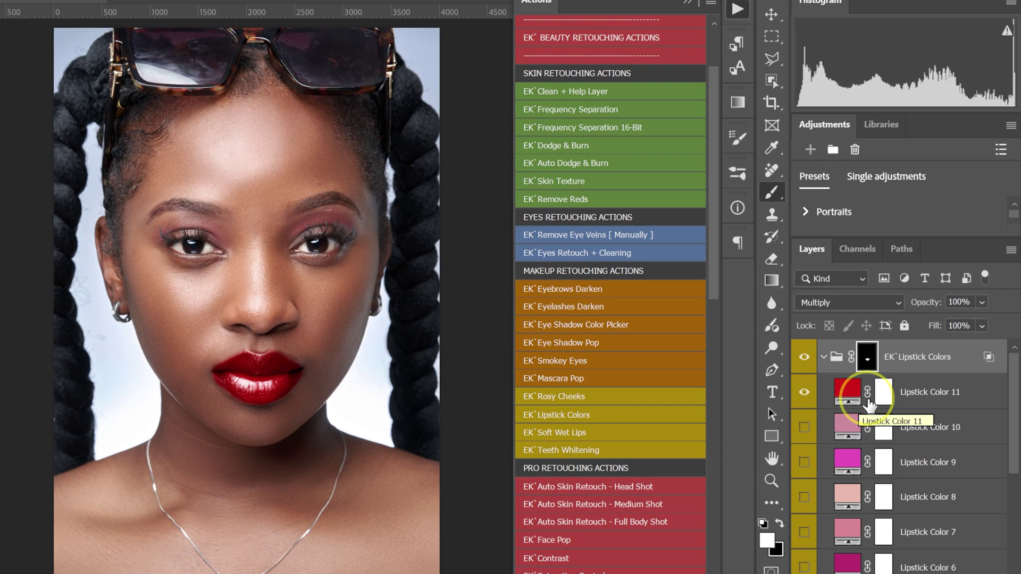
Step: Try dark red, yellow and green shades for the Lipstick Color 11 fill, and set its colour to e1ab9b
double_click(878, 379)
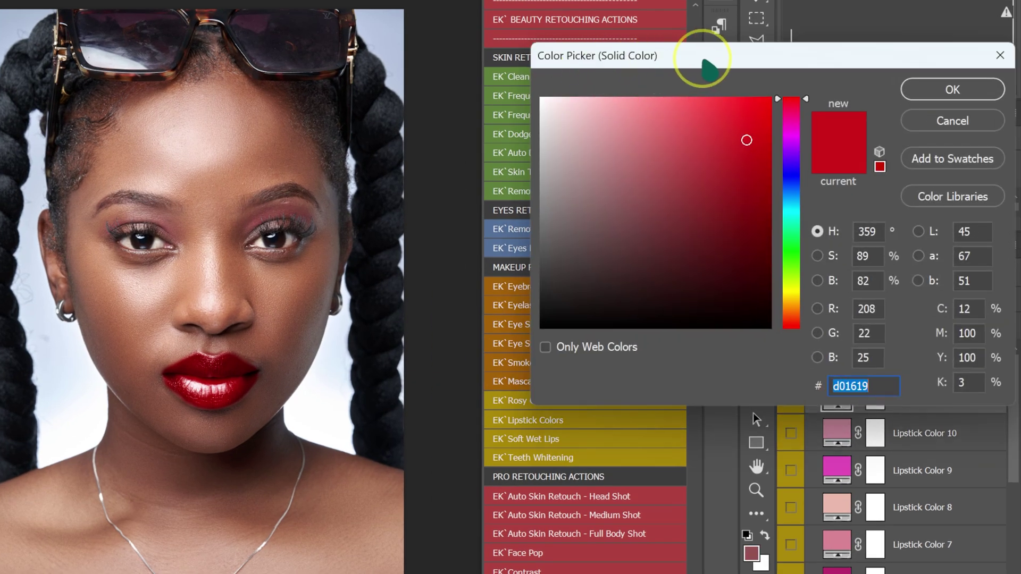
left_click(747, 224)
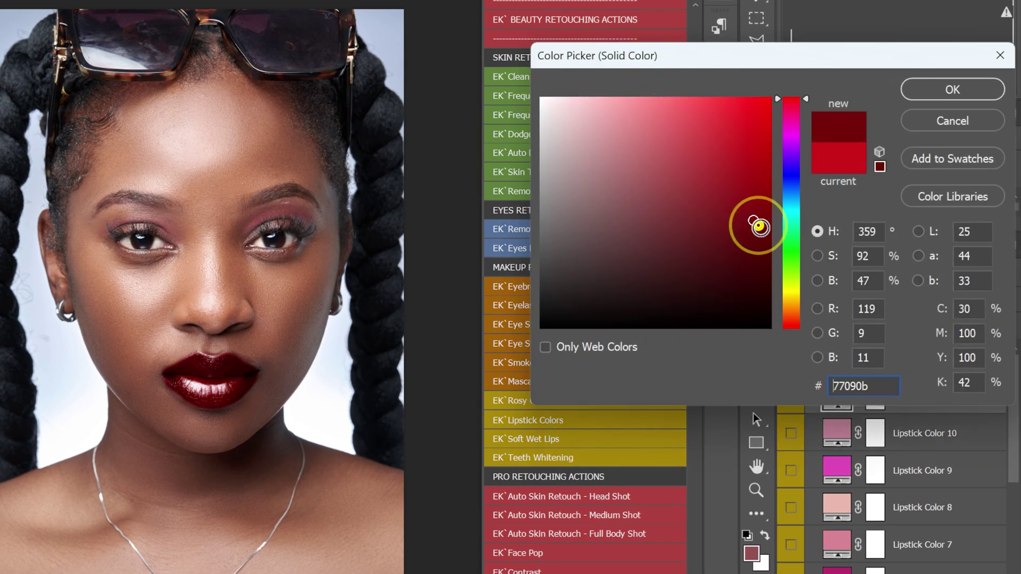
left_click(790, 198)
left_click_drag(791, 198, 791, 295)
left_click(589, 172)
left_click(762, 106)
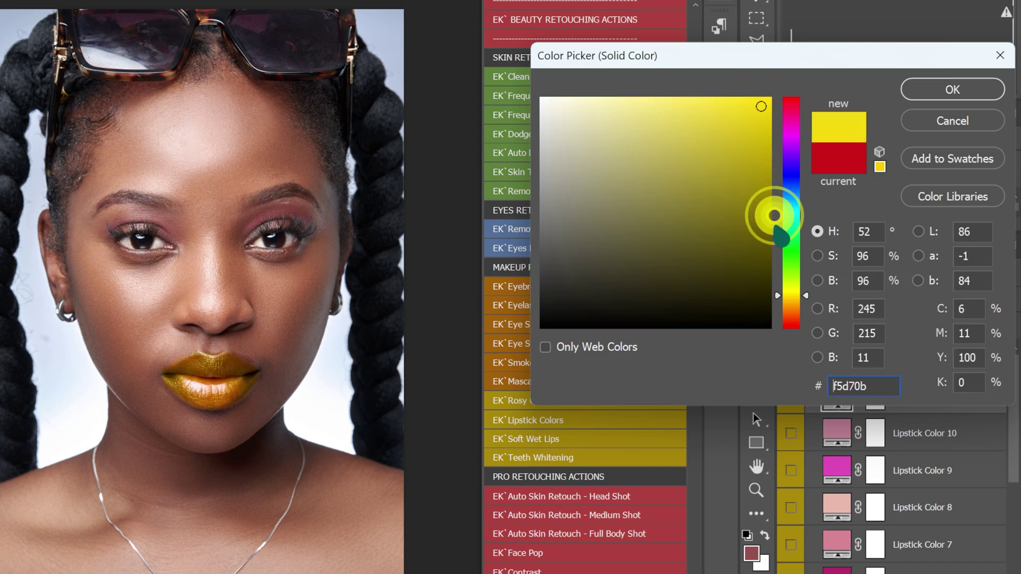
left_click(743, 242)
left_click(791, 258)
left_click(683, 236)
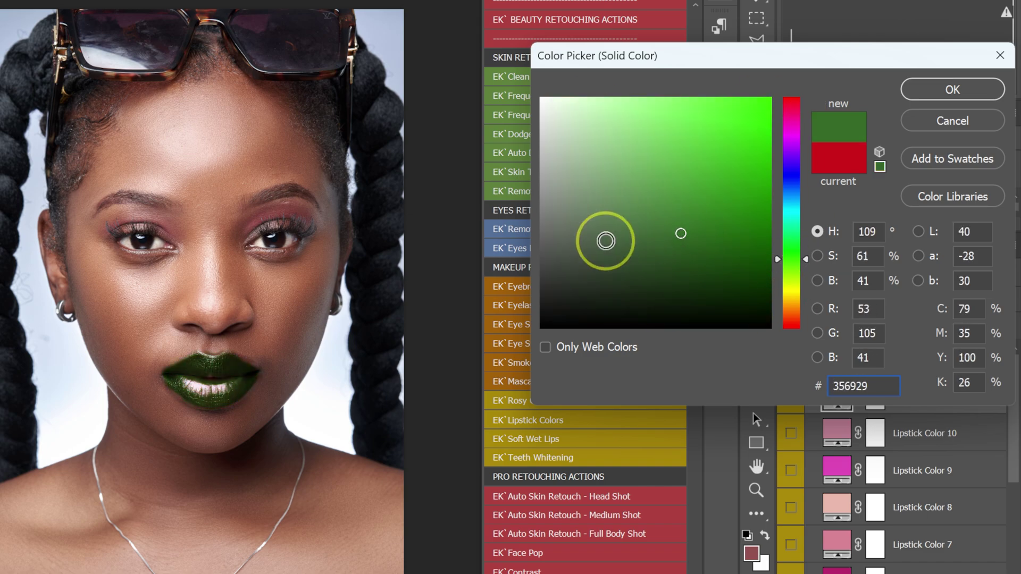
left_click(151, 298)
left_click(175, 292)
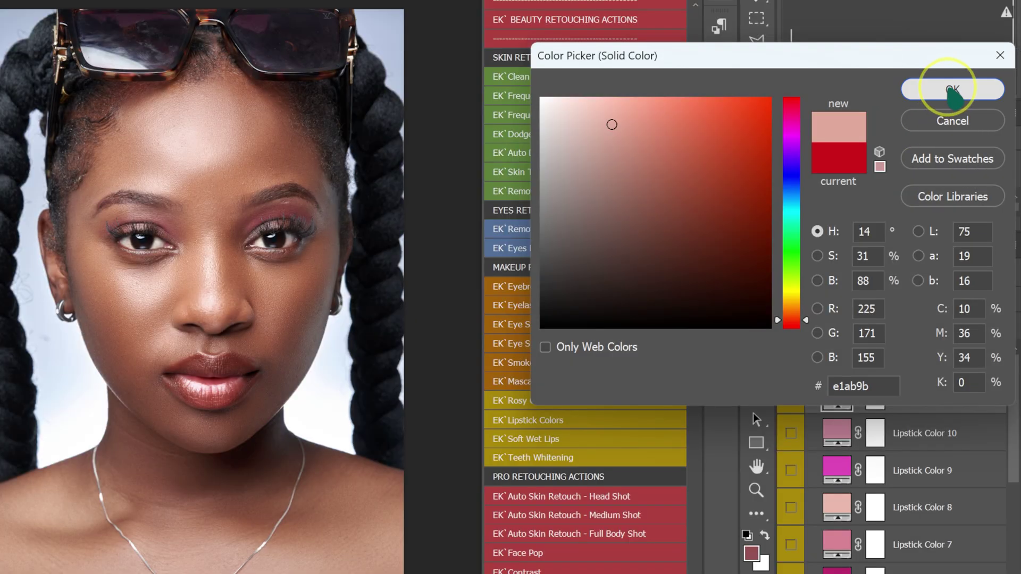
left_click(951, 90)
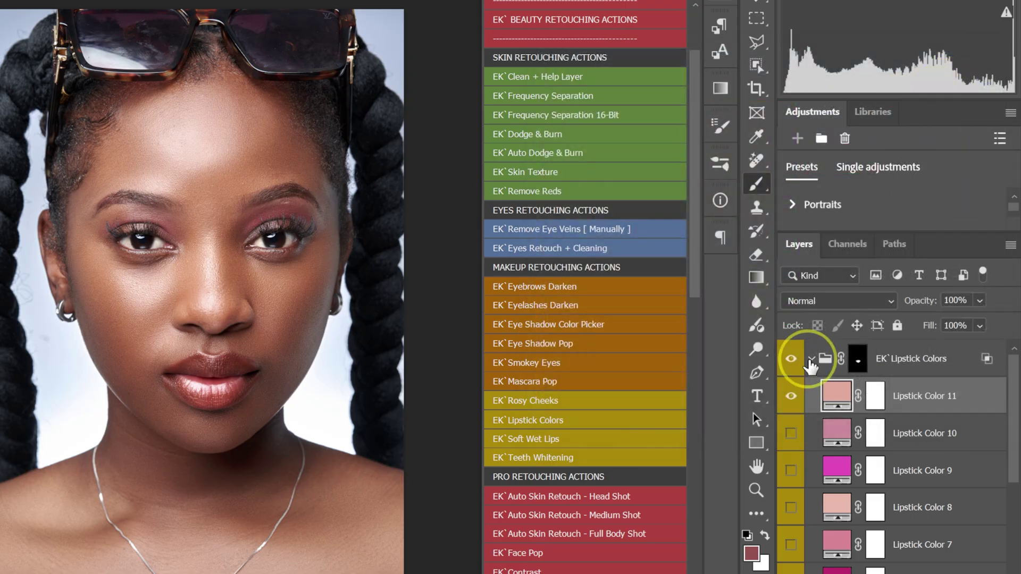
Step: Collapse the EK`Lipstick Colors group, set its opacity to 90% and compare the lips with the group off and on
left_click(812, 360)
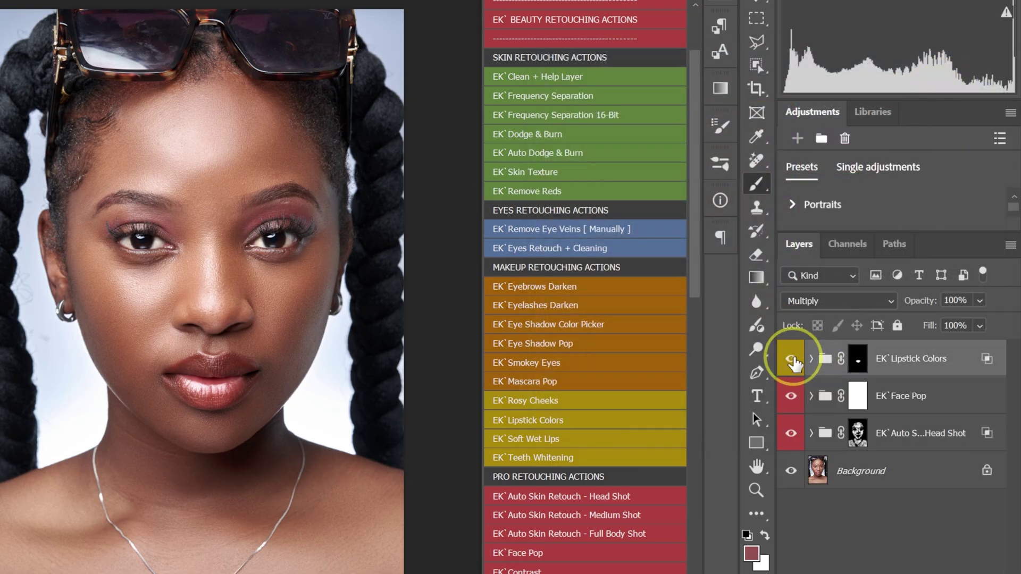
left_click(792, 360)
left_click(792, 360)
left_click(791, 360)
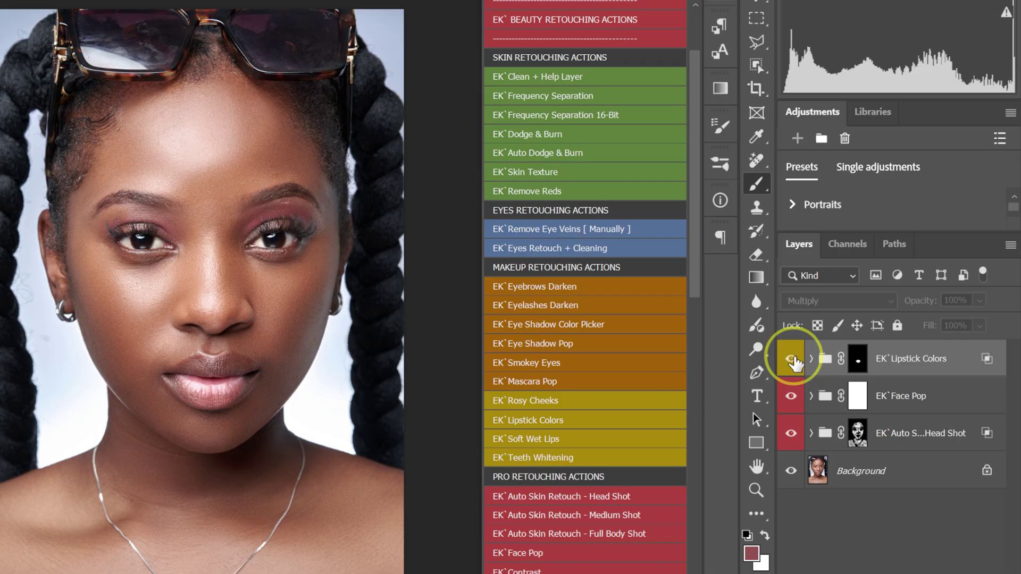
left_click(791, 360)
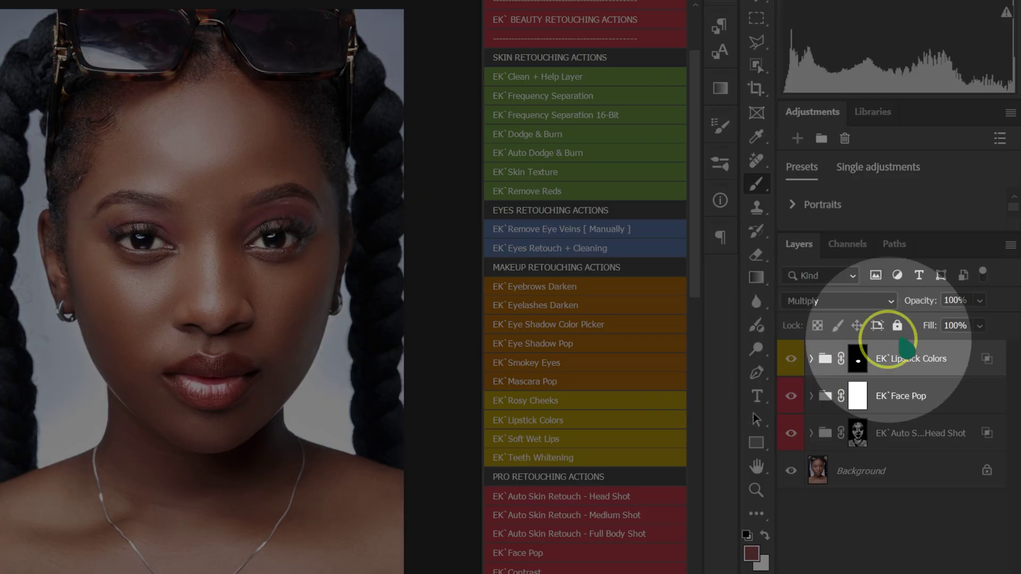
left_click(980, 300)
left_click_drag(1005, 321, 997, 322)
left_click(792, 360)
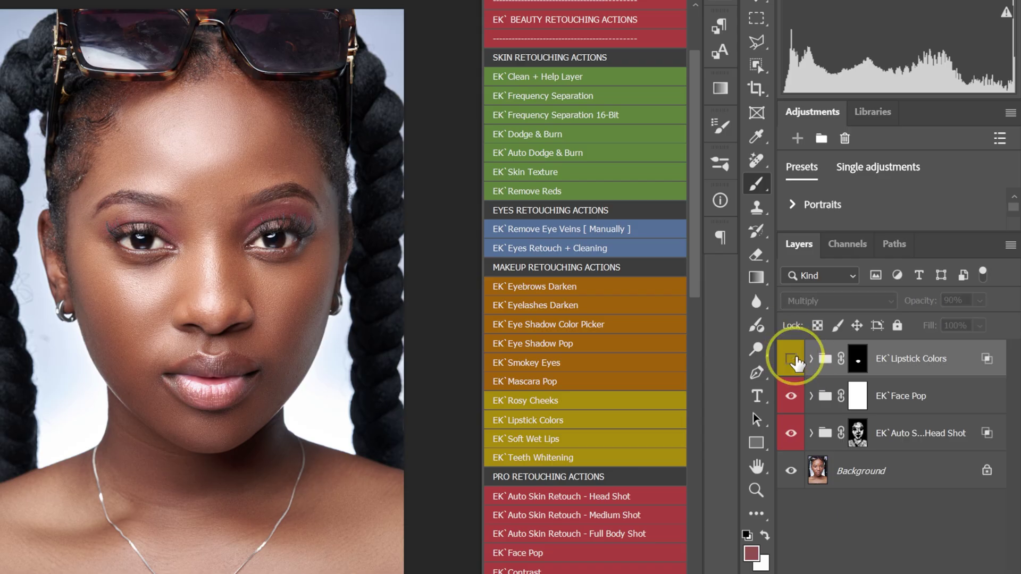
left_click(791, 360)
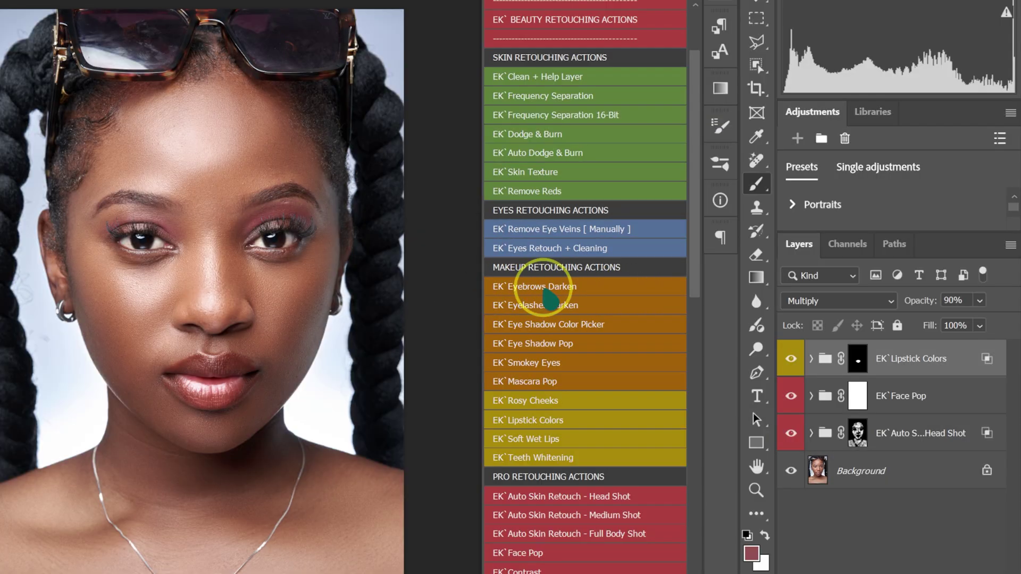
Step: Run the EK`Eyebrows Darken action and paint over both eyebrows on its mask in white
left_click(544, 289)
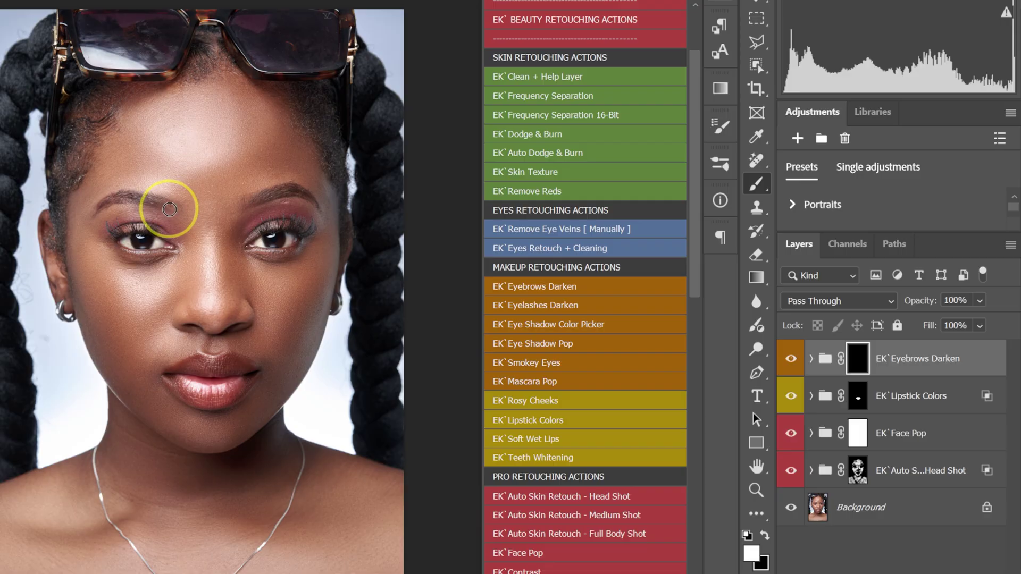
mouse_move(174, 209)
left_mouse_down()
mouse_move(113, 199)
mouse_move(90, 209)
left_mouse_up()
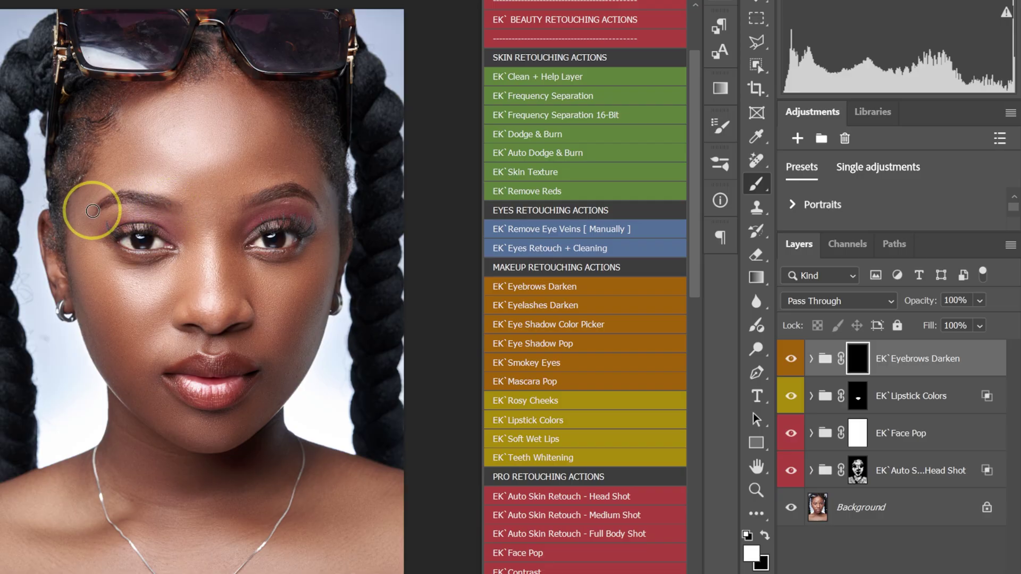
left_click_drag(250, 210, 287, 190)
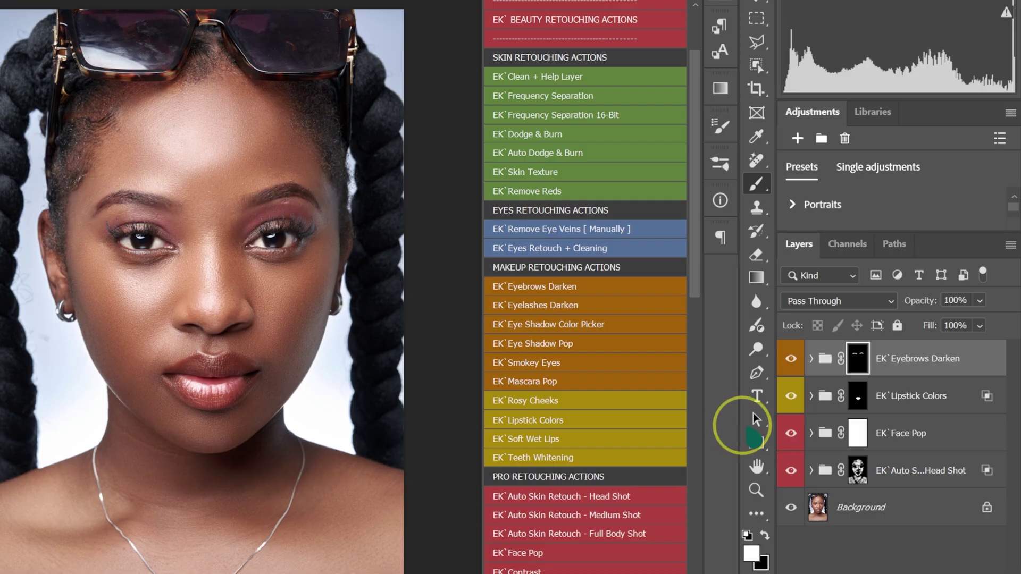
Step: Compare the eyebrows with the EK`Eyebrows Darken group off and on, and set its opacity to 85%
left_click(792, 364)
left_click(793, 364)
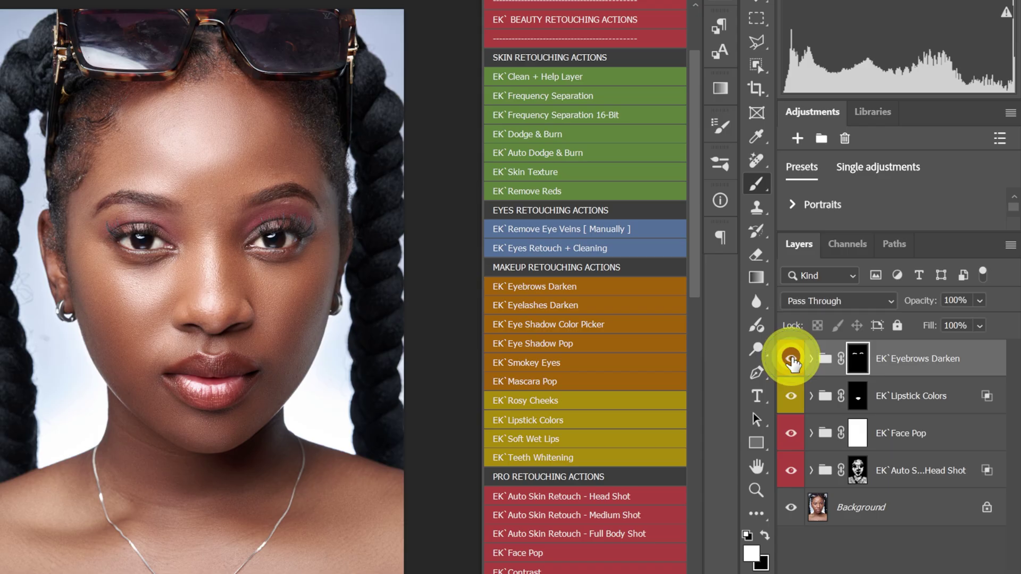
left_click(980, 300)
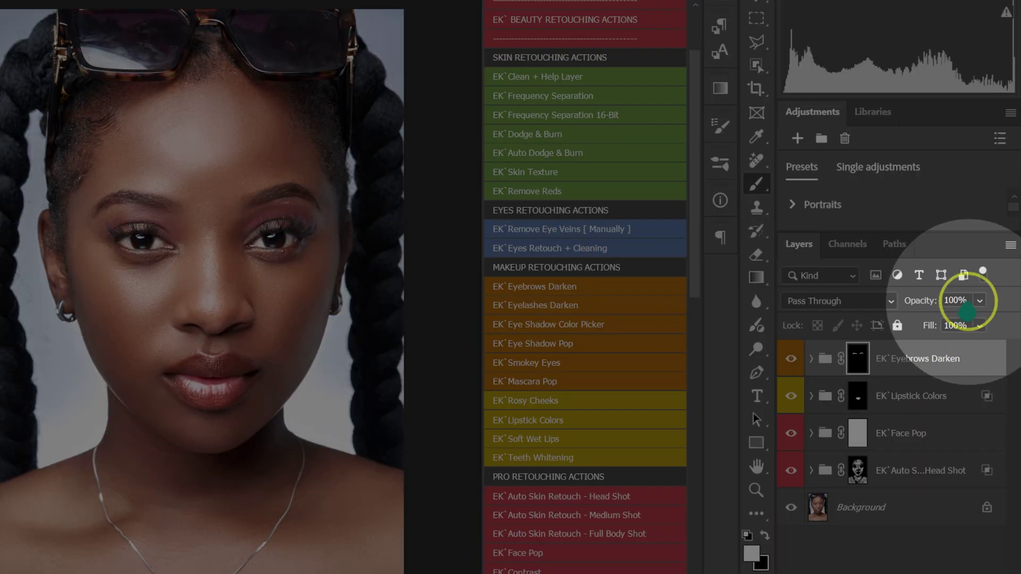
left_click_drag(1012, 319, 994, 322)
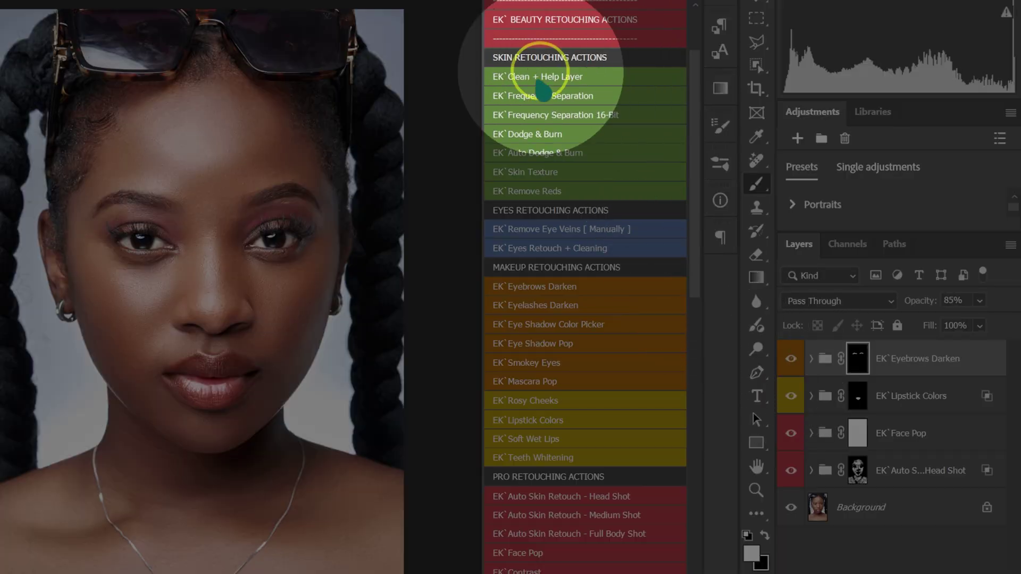
Step: Run the EK`Eye Shadow Pop action and paint both upper eyelids on its mask with a 200 px brush
left_click(528, 344)
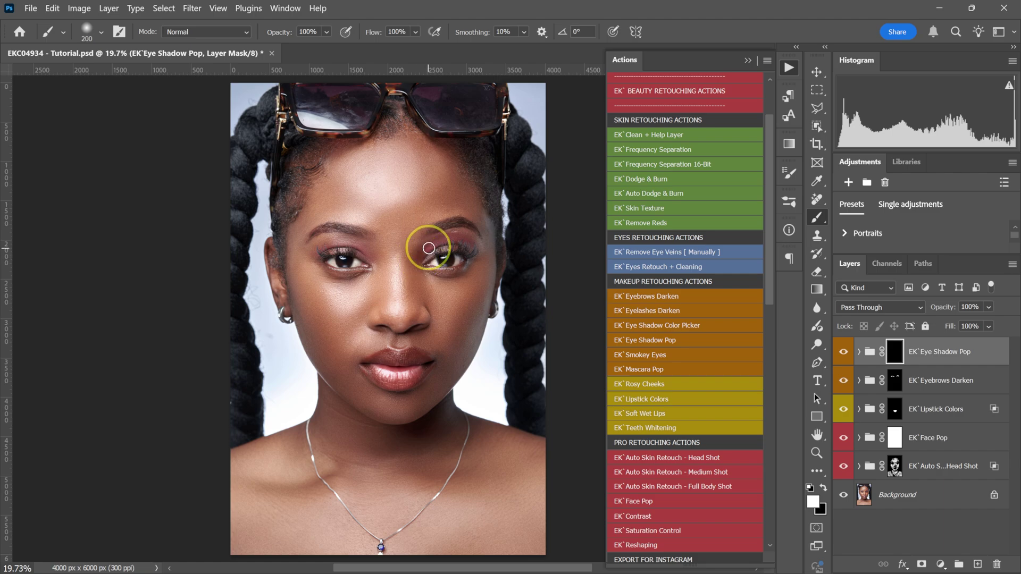
mouse_move(428, 247)
left_mouse_down()
mouse_move(363, 254)
mouse_move(342, 243)
mouse_move(316, 260)
mouse_move(372, 247)
left_mouse_up()
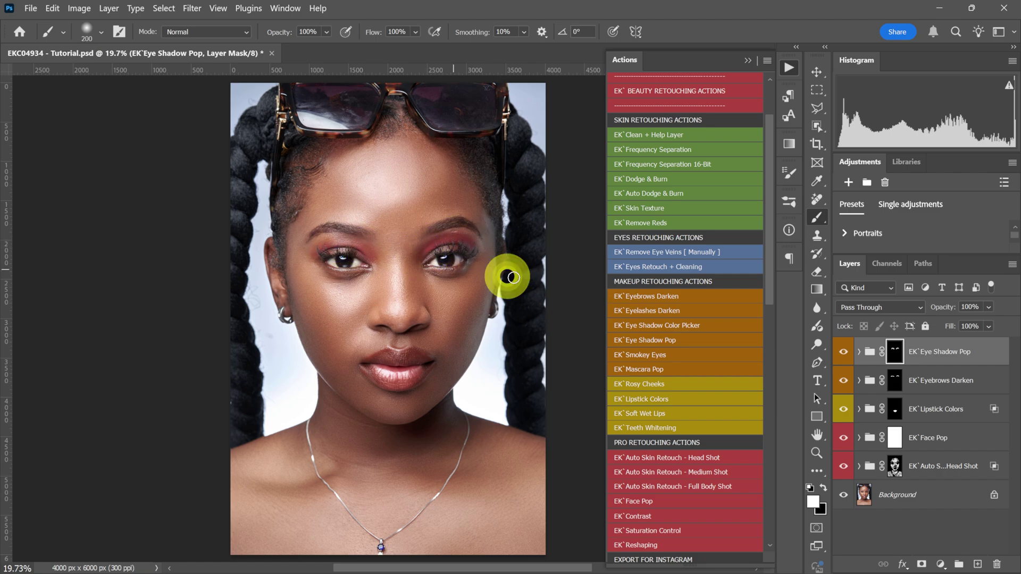
left_click(513, 277)
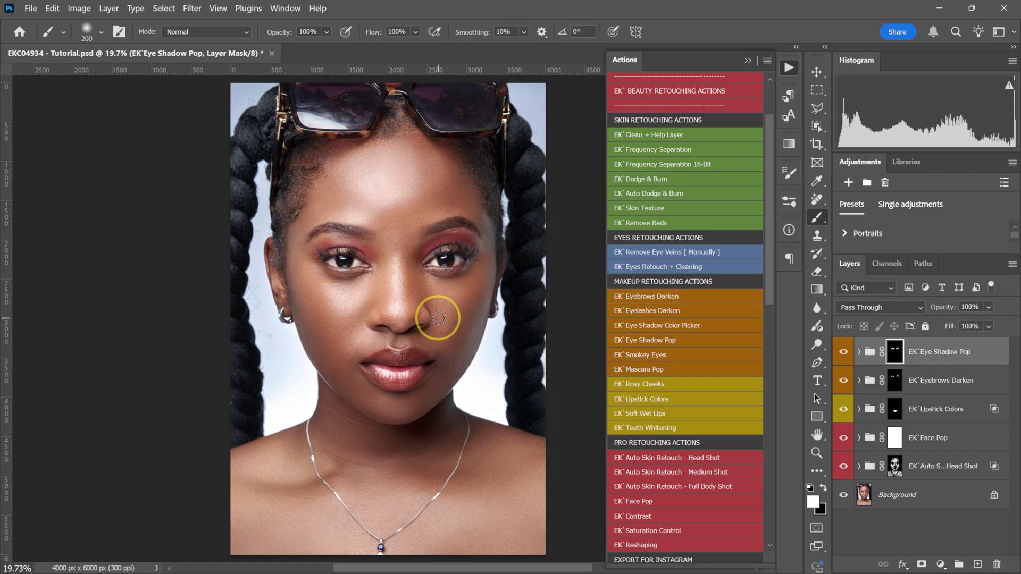
Step: Set the EK`Eye Shadow Pop group's opacity to 60% and toggle the group off and on to compare
left_click(988, 308)
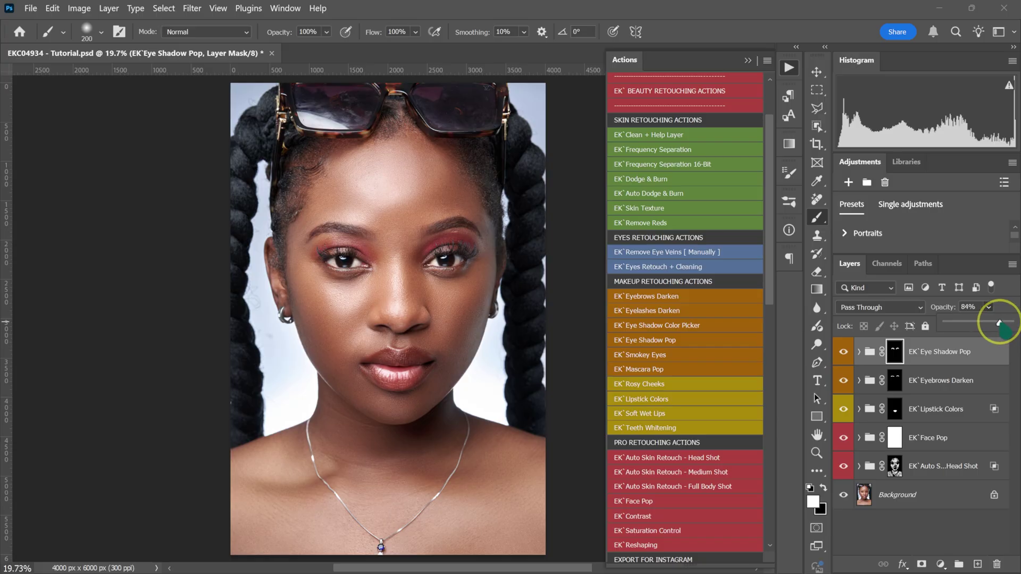
left_click_drag(997, 324, 984, 322)
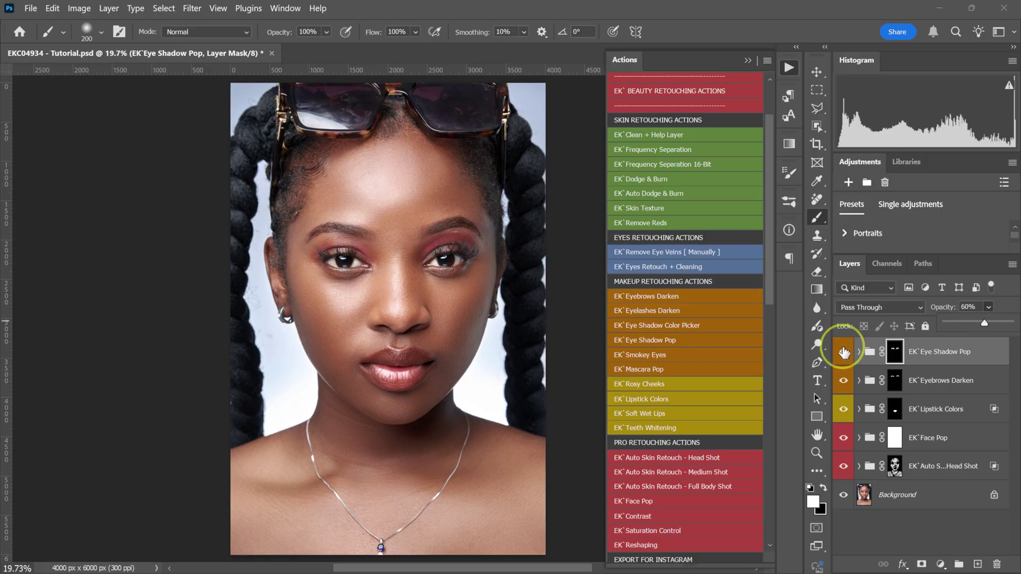
left_click(844, 352)
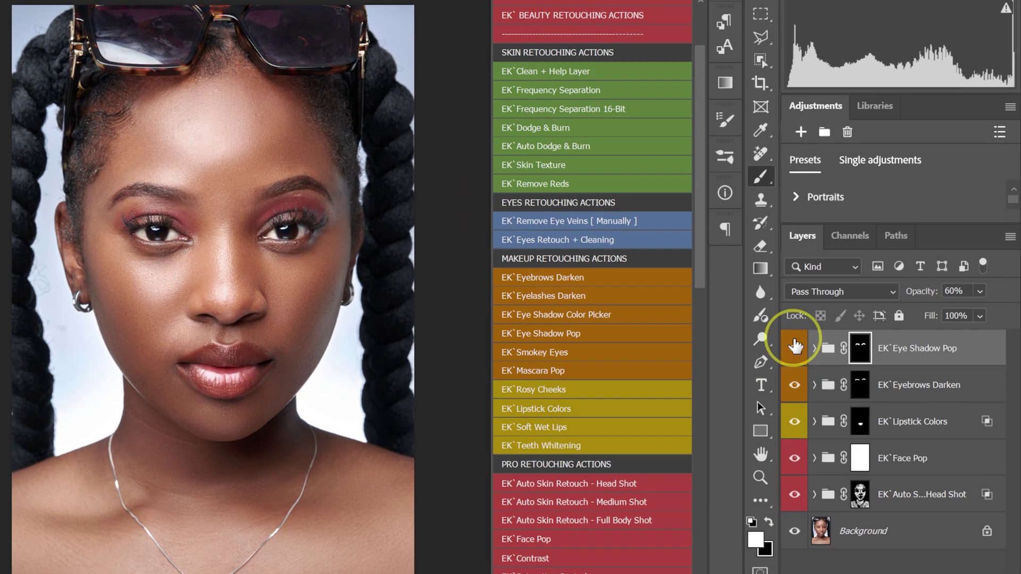
left_click(843, 350)
left_click(791, 346)
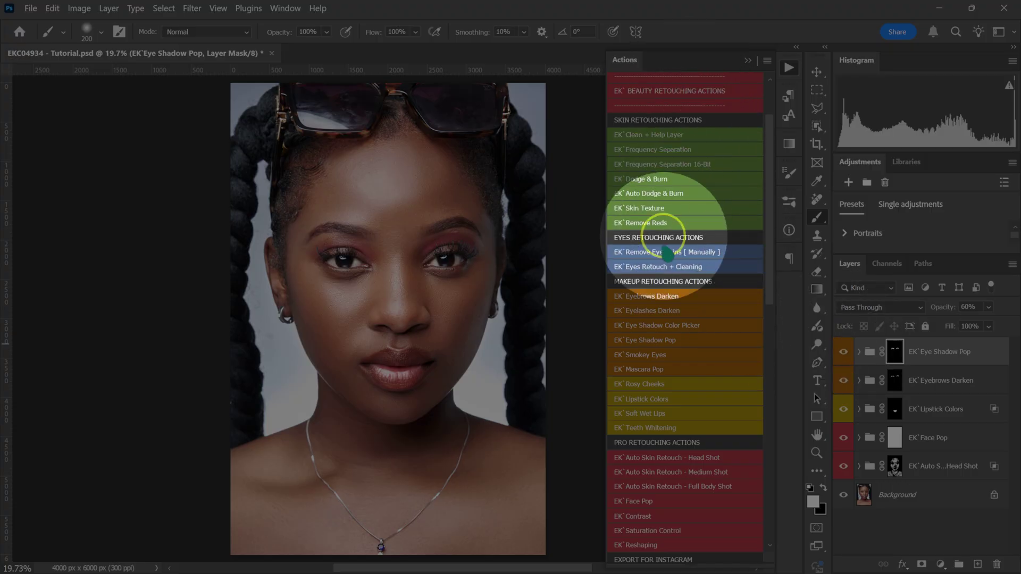
Step: Run the EK`Teeth & Eye Whitening action and paint the whites of both eyes on its mask, reducing the brush to 80 px and 60 px
scroll(667, 439, "down", 3)
scroll(674, 447, "down", 14)
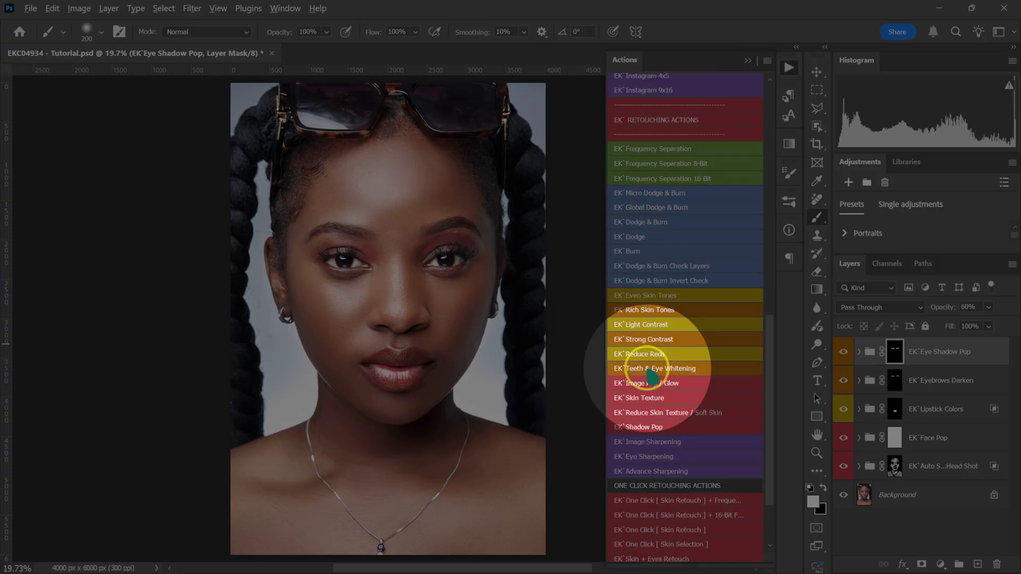
left_click(649, 370)
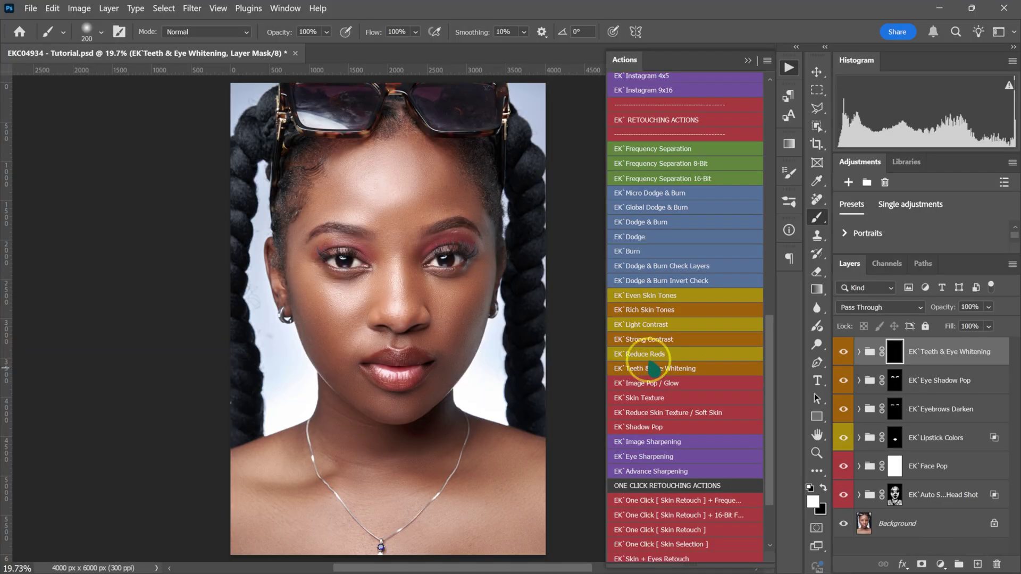
scroll(511, 298, "up", 2)
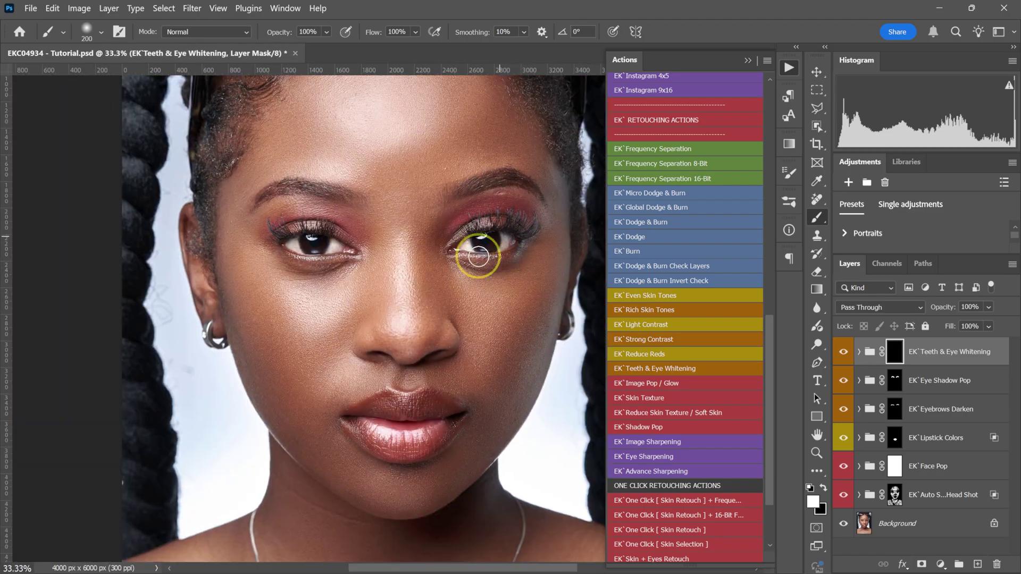
scroll(486, 336, "right", 3)
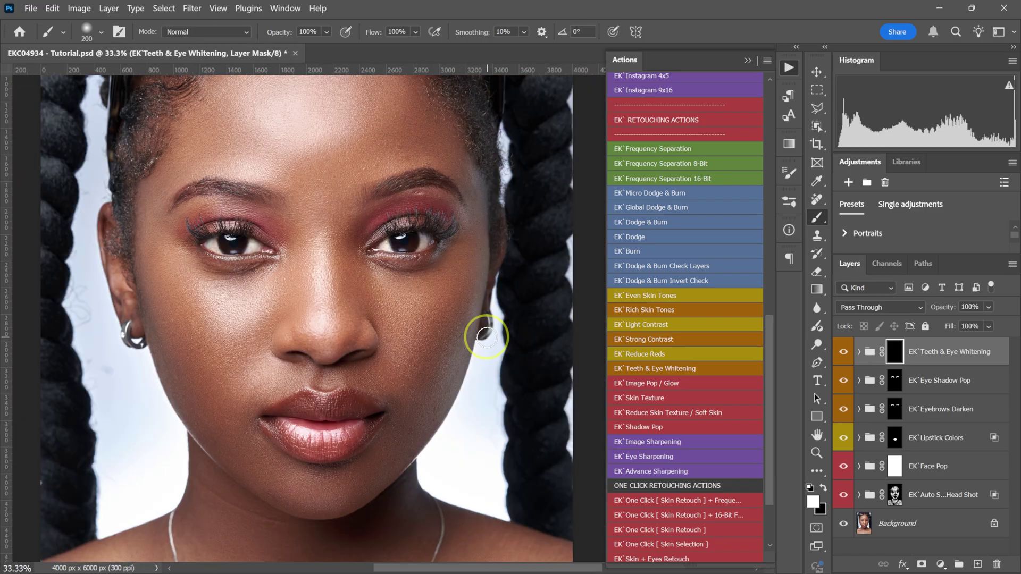
mouse_move(270, 248)
left_mouse_down()
mouse_move(279, 233)
mouse_move(272, 238)
left_mouse_up()
key("bracketleft")
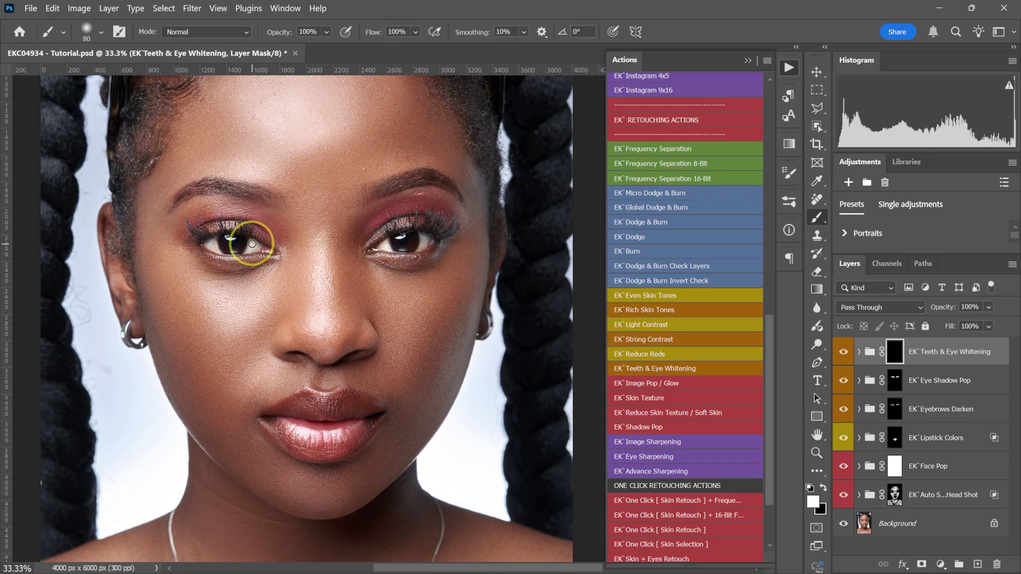
mouse_move(387, 254)
left_mouse_down()
mouse_move(421, 245)
mouse_move(384, 246)
left_mouse_up()
left_click_drag(227, 238, 227, 238)
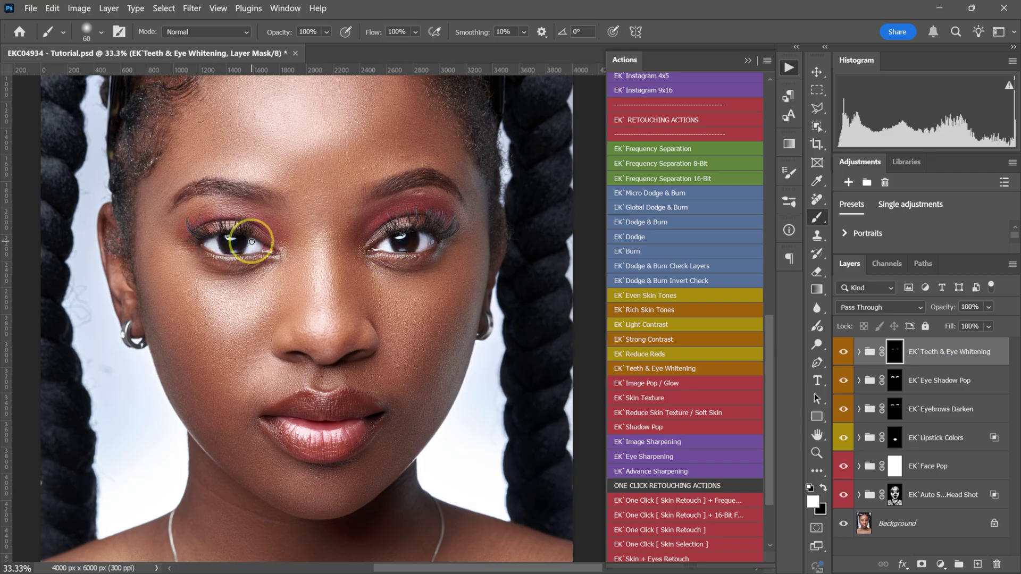
Step: Finish the eye whitening mask, toggle the EK`Teeth & Eye Whitening group off and on to compare, and set its opacity to 60%
left_click_drag(419, 248, 418, 248)
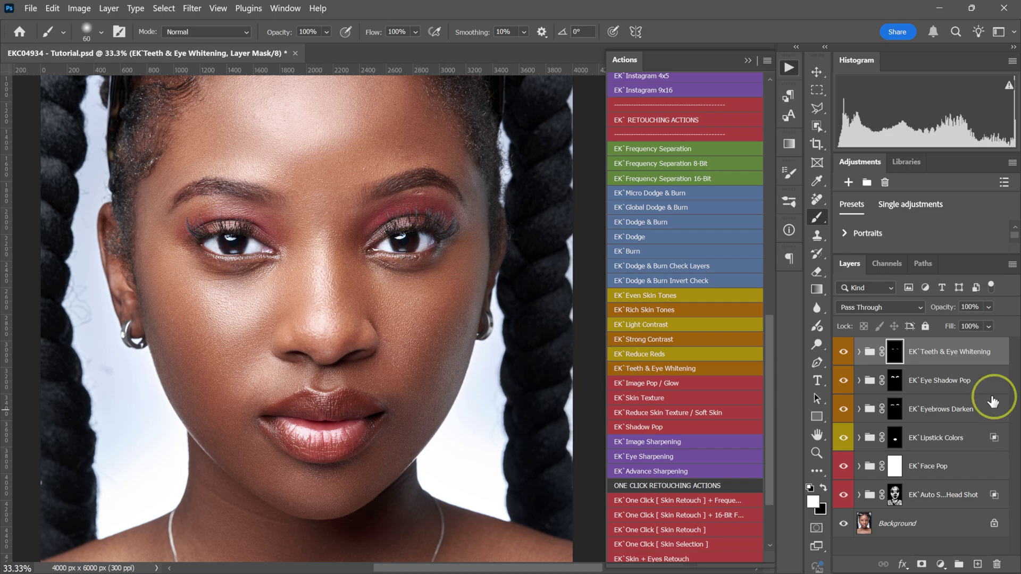
left_click(842, 360)
left_click(844, 353)
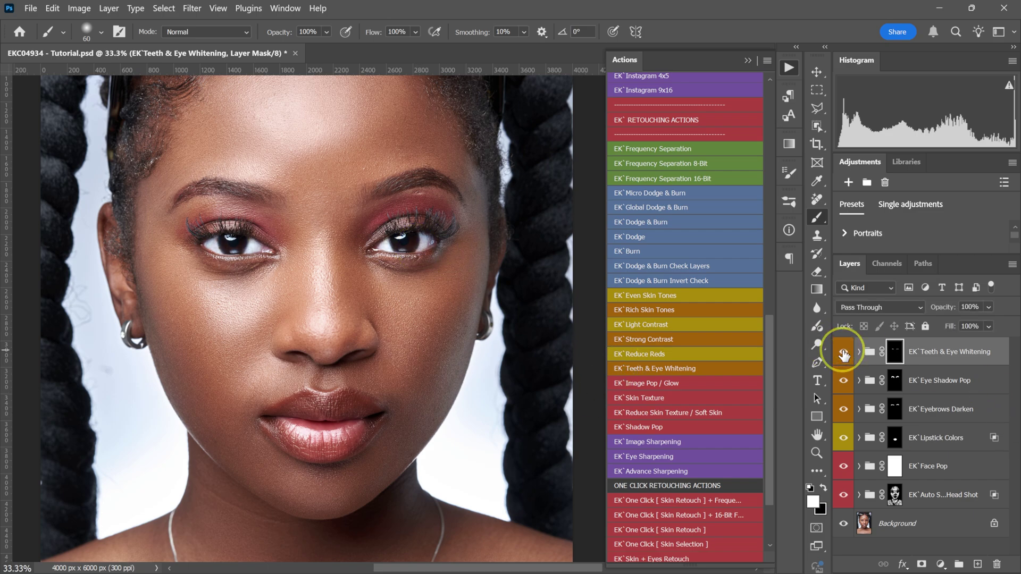
key("ctrl+0")
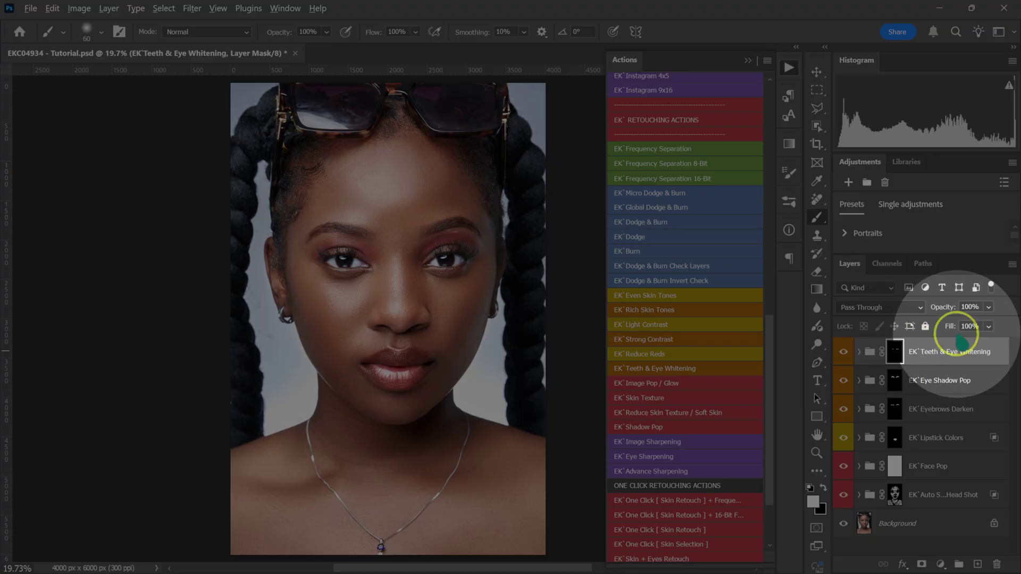
left_click(989, 307)
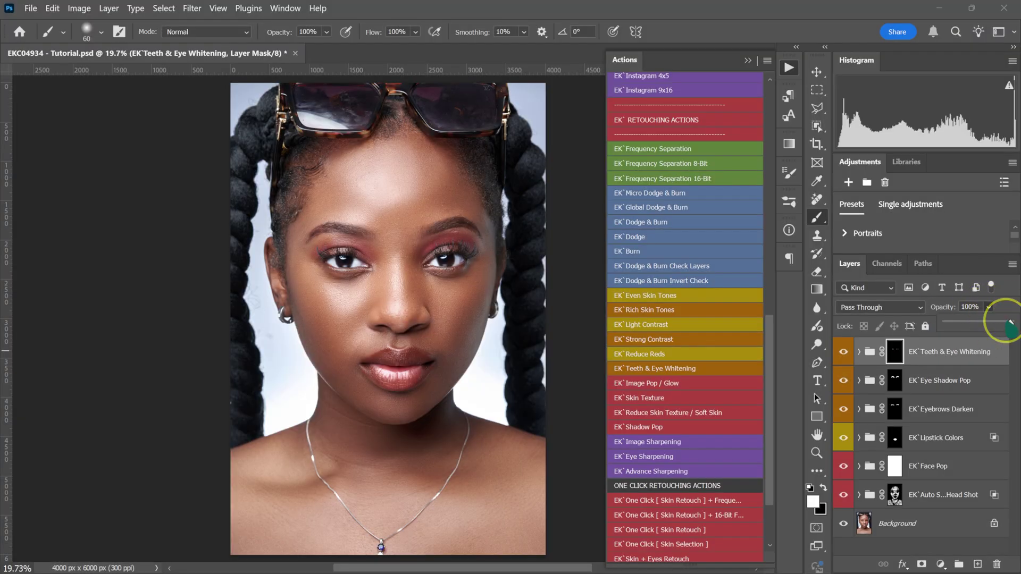
left_click_drag(987, 323, 971, 312)
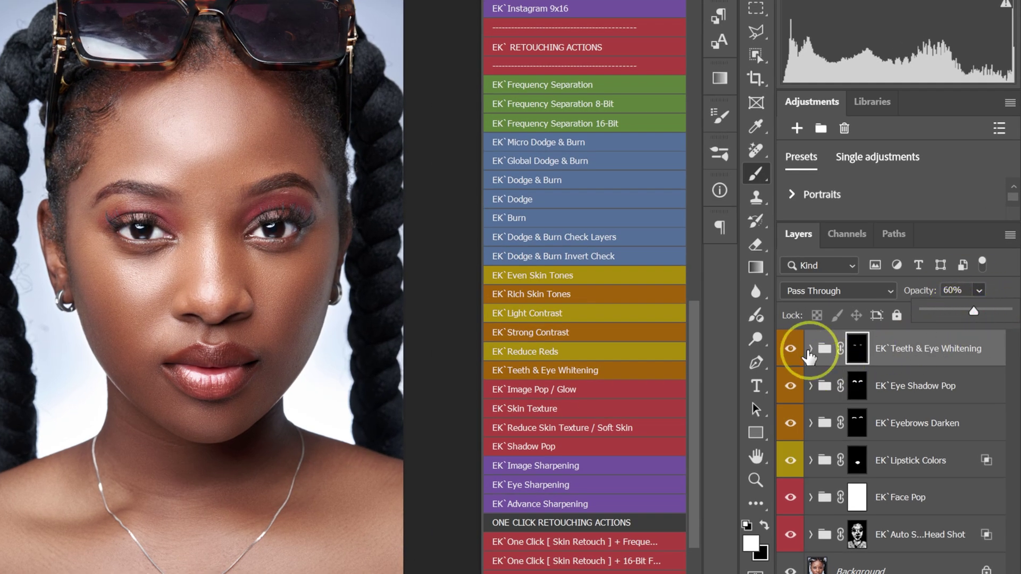
left_click(808, 358)
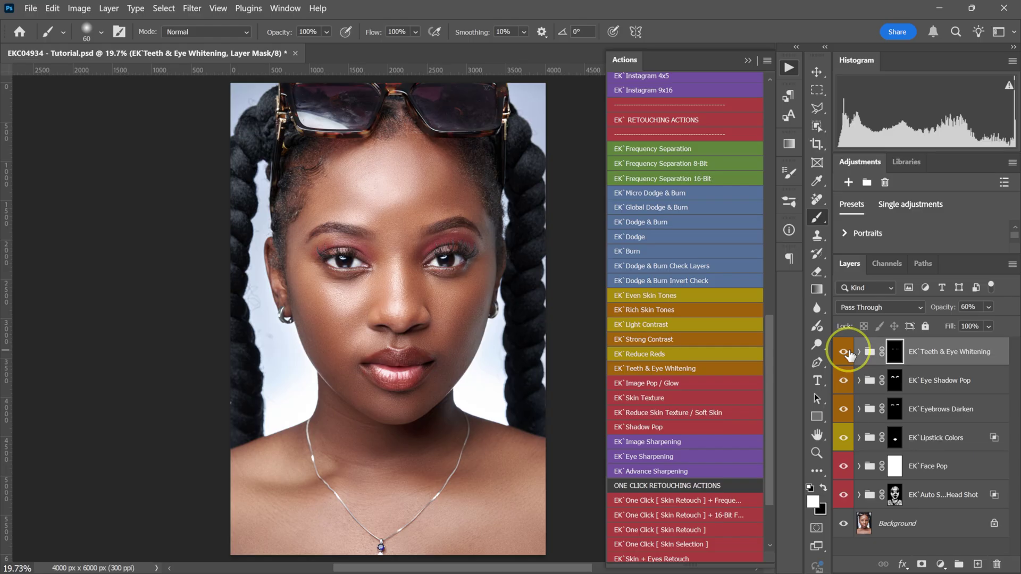
Step: Run the EK`Light - Medium - Dark Skin Tones action and expand the All Skin Tones - Gradients presets for its gradient map
scroll(684, 519, "up", 10)
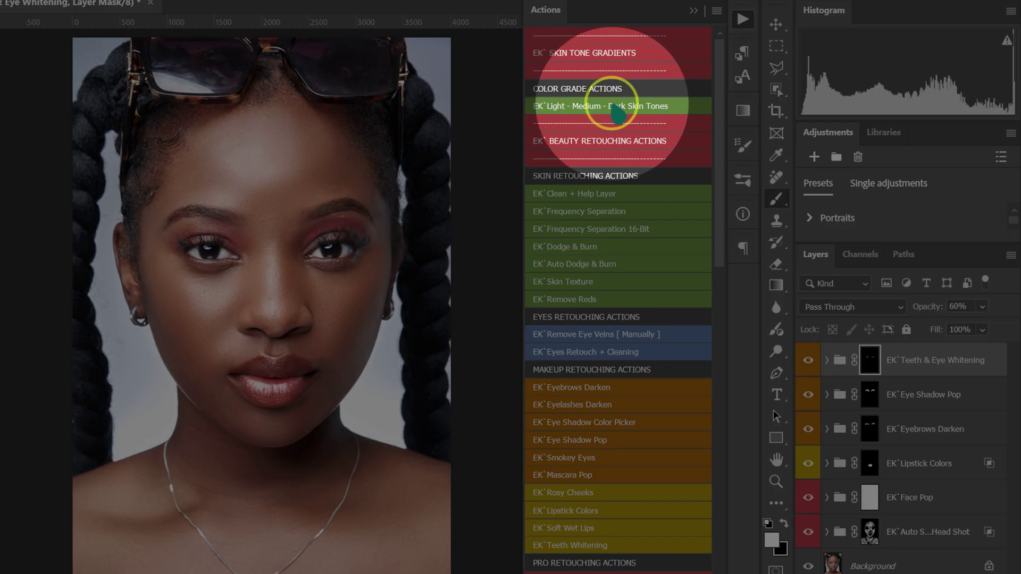
left_click(593, 109)
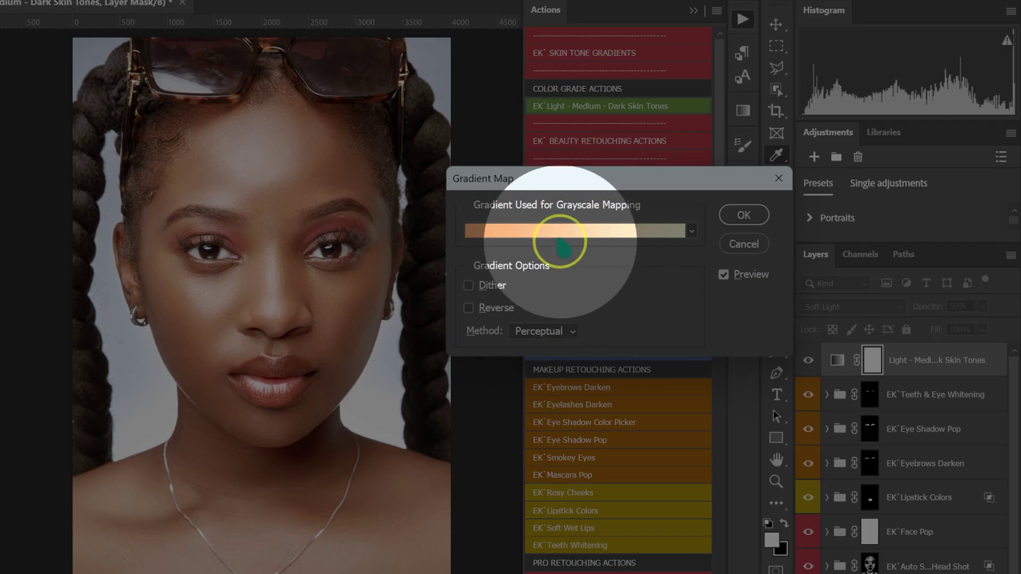
key("alt")
left_click(563, 234)
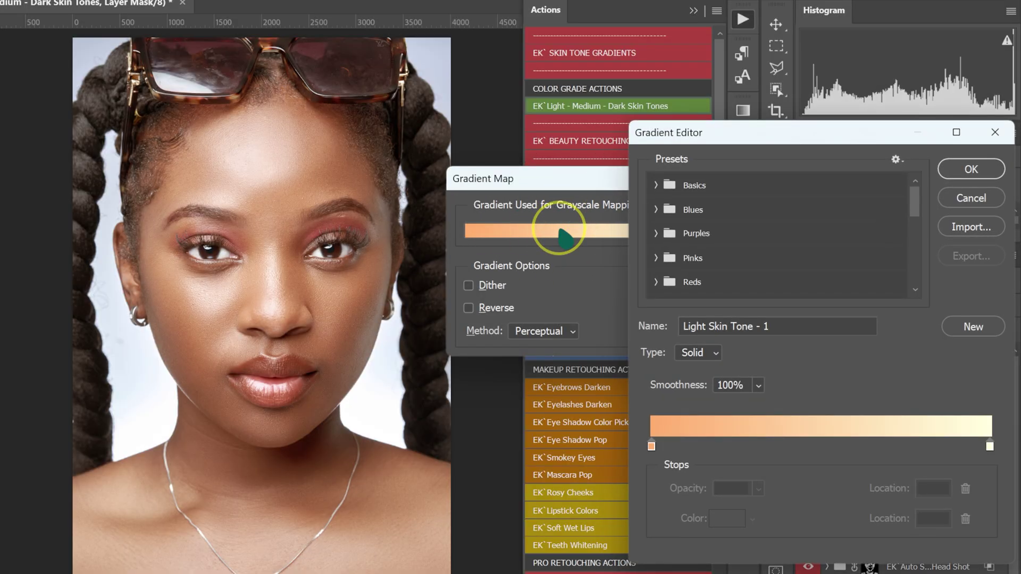
key("alt")
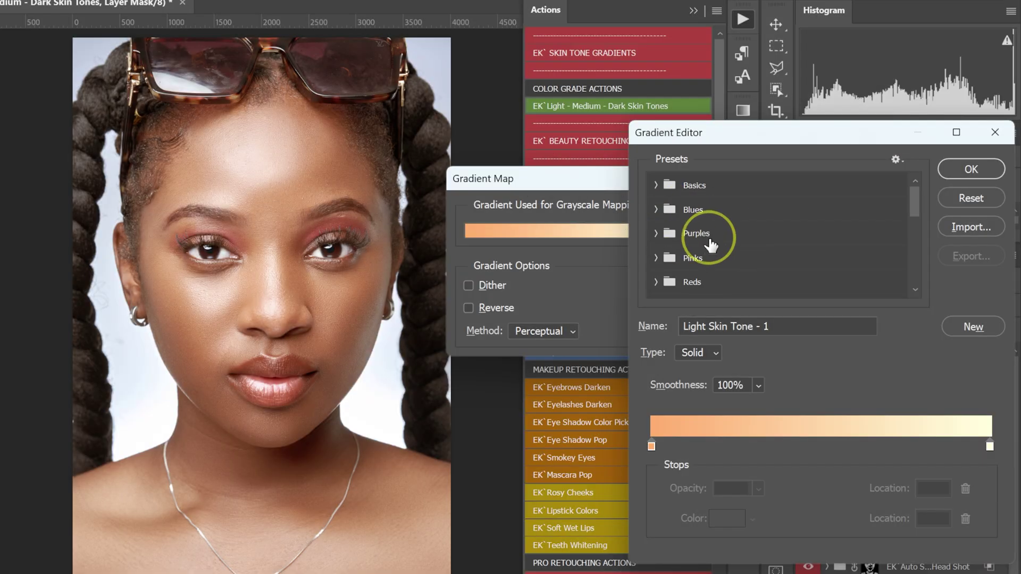
scroll(710, 245, "down", 5)
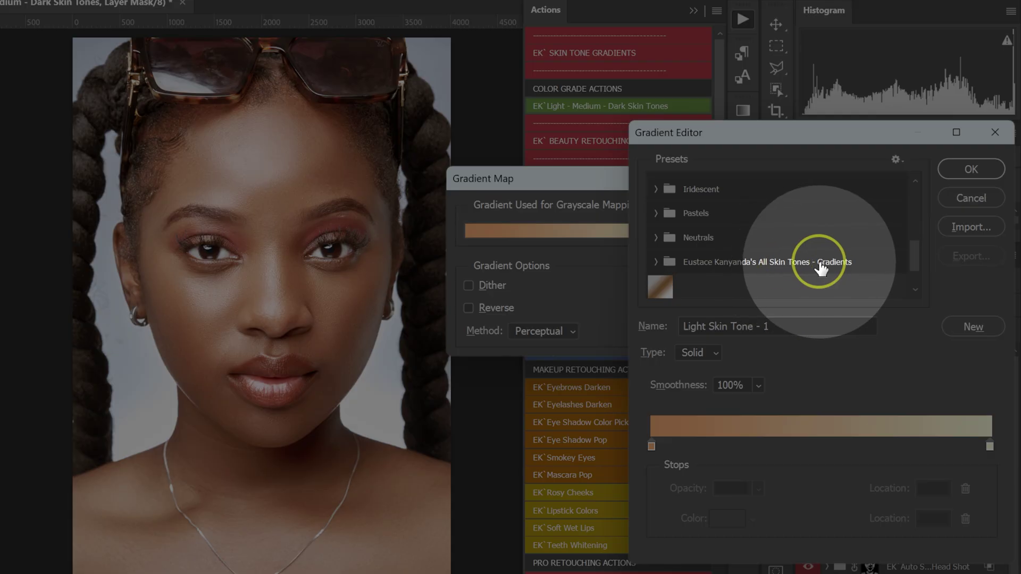
left_click(657, 261)
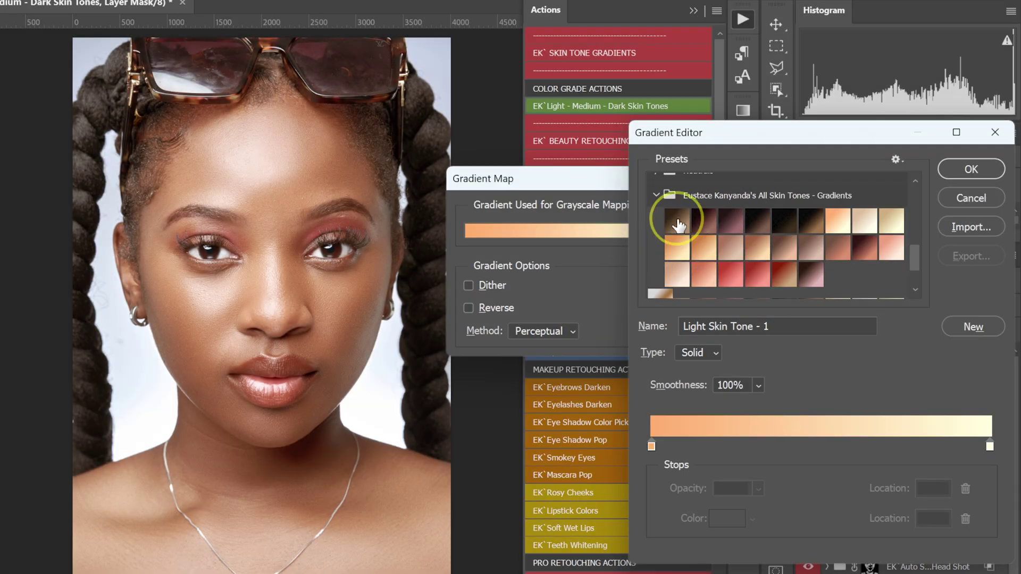
Step: Try out various skin tone gradient presets on the portrait, including Light Skin Tone - 2 and Tan to Peach
left_click(703, 221)
left_click(784, 221)
left_click(811, 220)
left_click(867, 221)
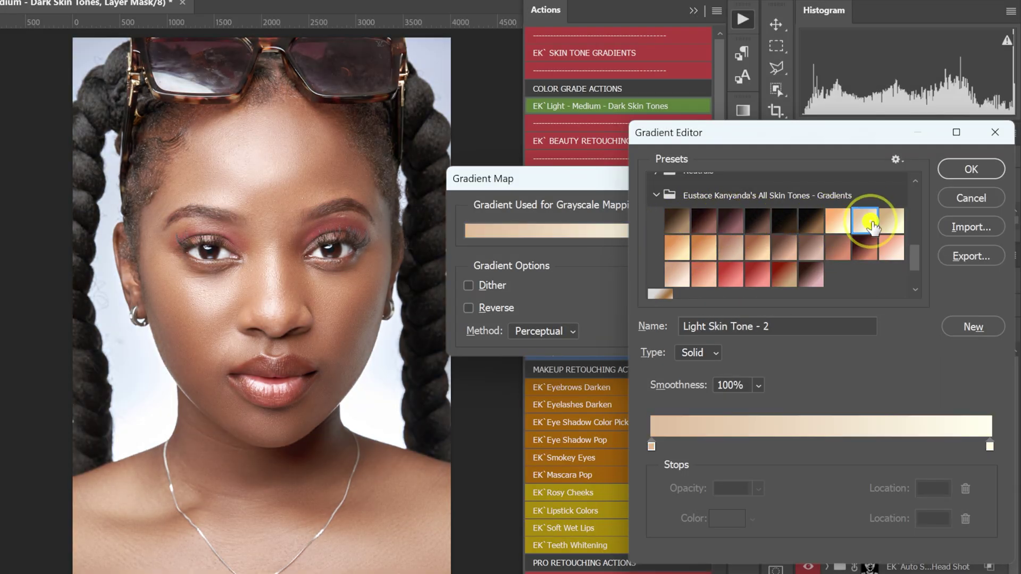
left_click(685, 248)
left_click(704, 255)
left_click(731, 247)
left_click(757, 248)
left_click(784, 248)
left_click(811, 247)
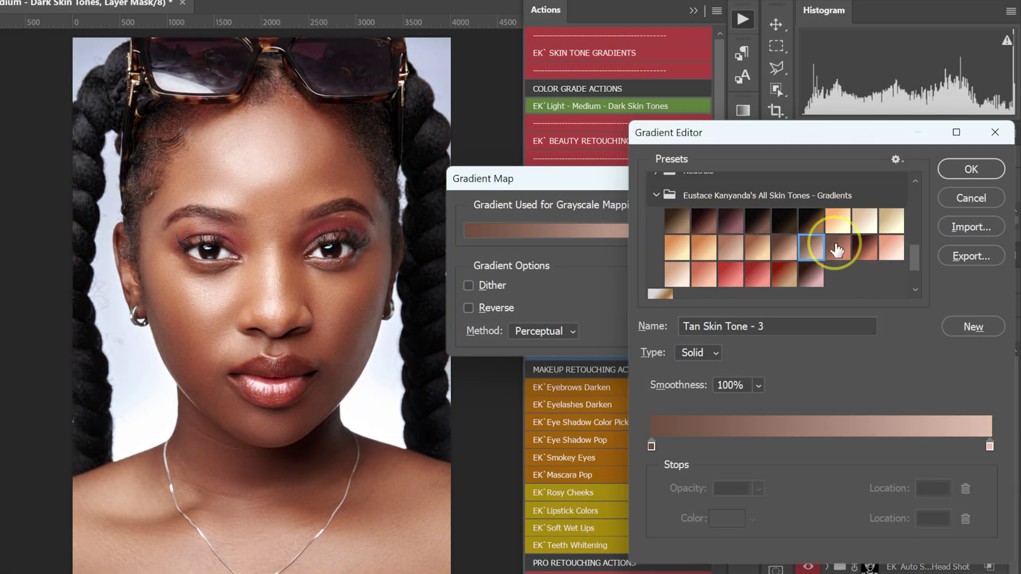
left_click(838, 247)
left_click(885, 249)
left_click(726, 276)
left_click(804, 277)
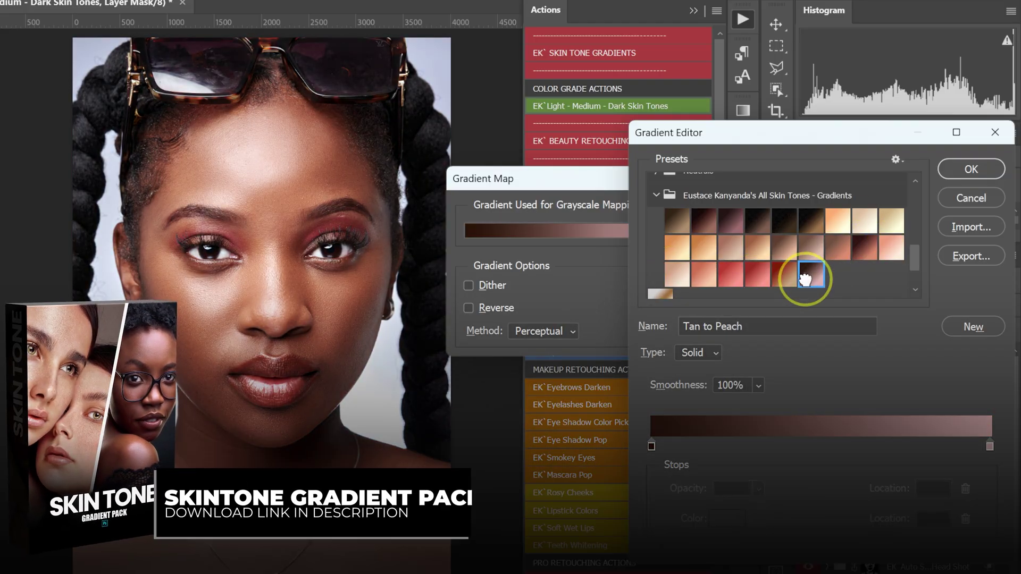
Step: Apply the Tan Skin Tone - 3 gradient to the gradient map and complete the action
left_click(812, 249)
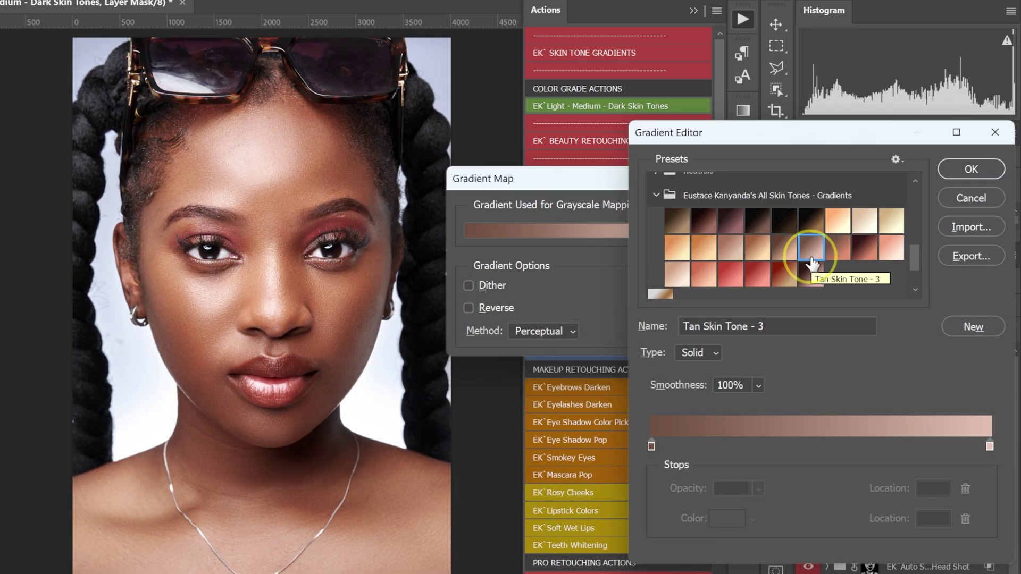
left_click(971, 169)
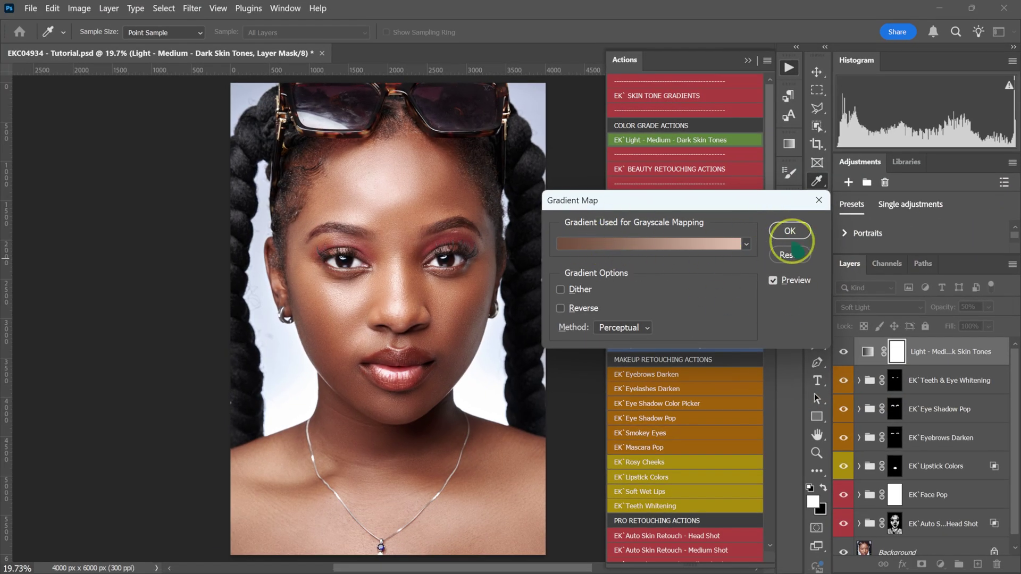
left_click(790, 230)
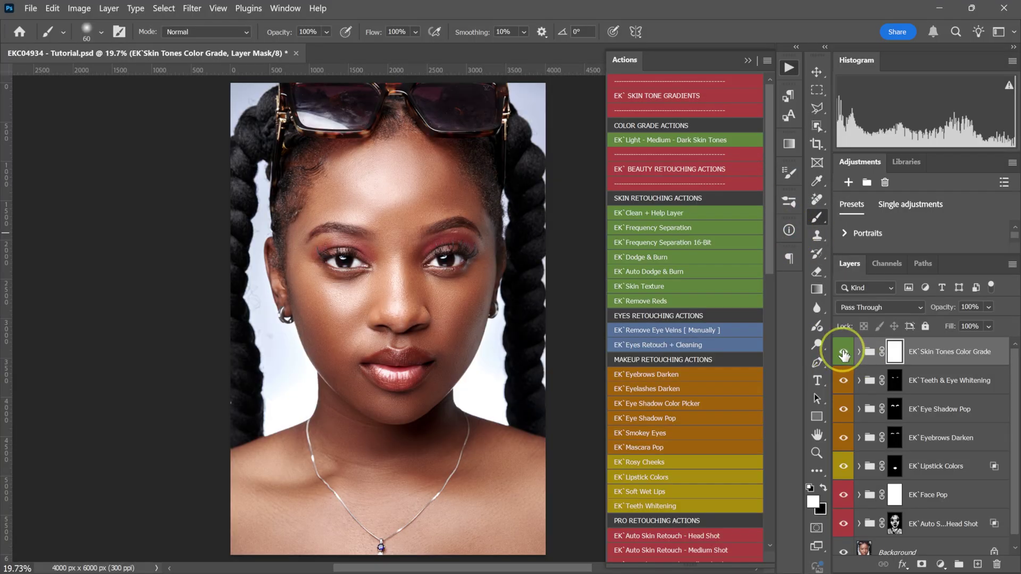
Step: Compare the portrait with the EK`Skin Tones Color Grade group off and on
left_click(843, 353)
left_click(843, 353)
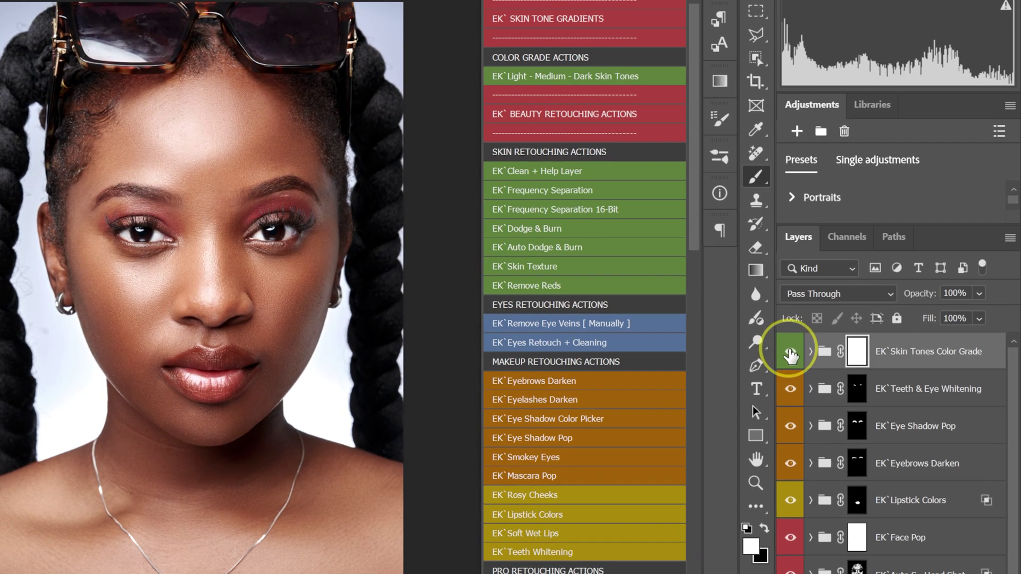
left_click(795, 354)
left_click(794, 354)
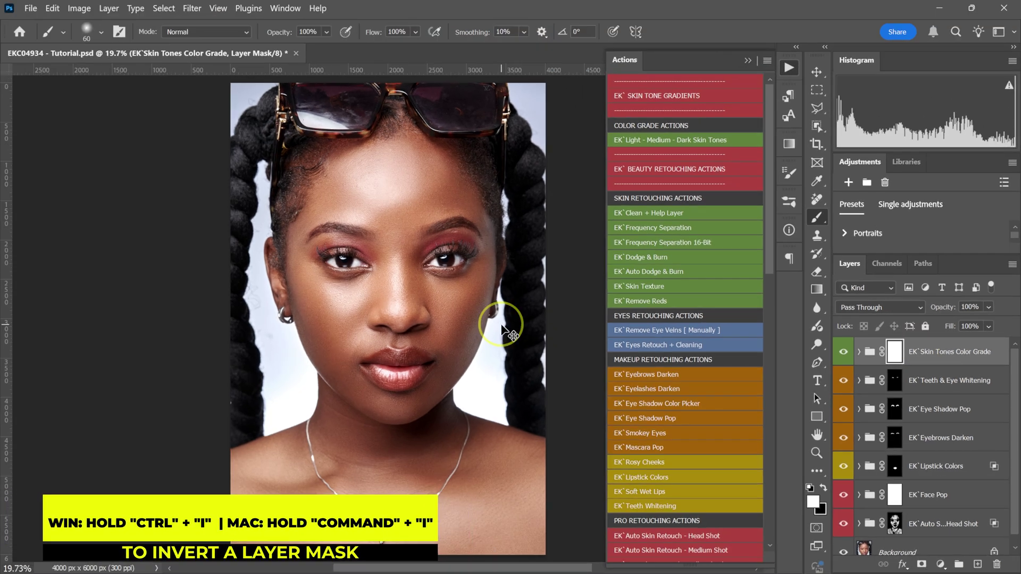
Step: Invert the EK`Skin Tones Color Grade mask and paint the skin white with a large brush, reducing it to 300 px
key("ctrl+i")
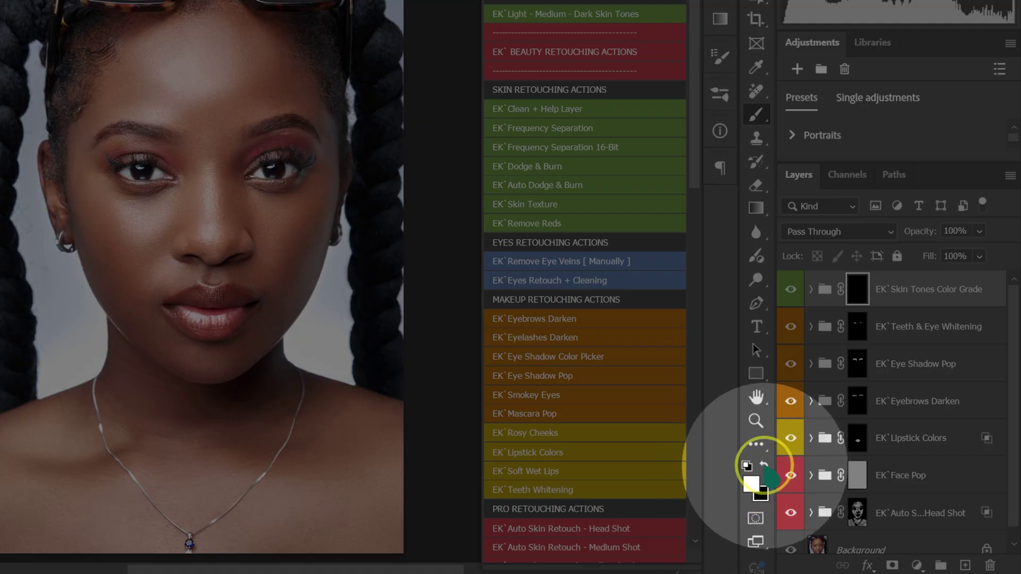
left_click(765, 466)
left_click(765, 466)
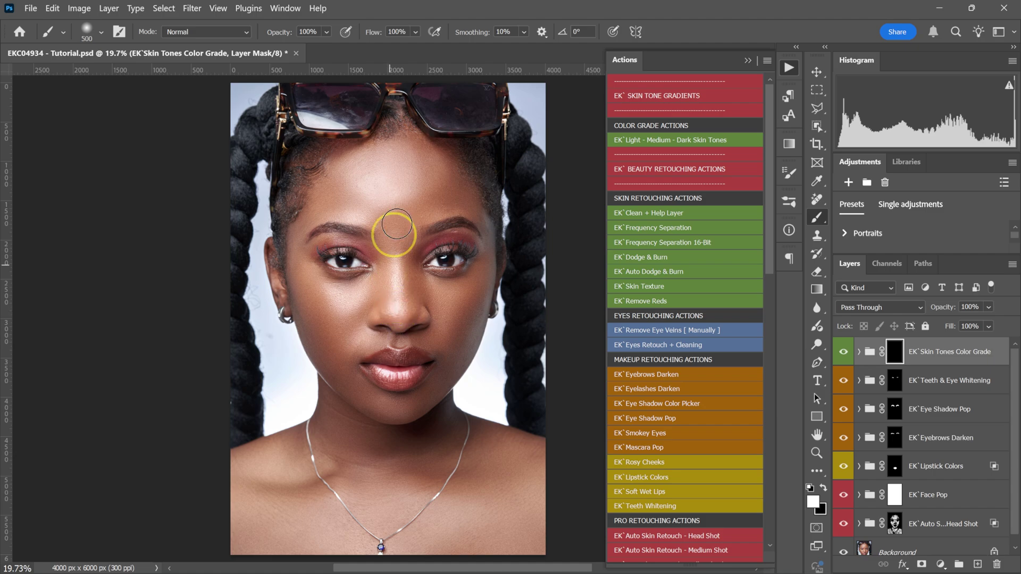
key("]")
mouse_move(411, 204)
left_mouse_down()
mouse_move(417, 192)
mouse_move(298, 229)
mouse_move(298, 274)
mouse_move(538, 504)
mouse_move(342, 392)
mouse_move(239, 478)
mouse_move(449, 167)
mouse_move(296, 169)
mouse_move(478, 246)
mouse_move(420, 171)
mouse_move(476, 298)
mouse_move(395, 500)
left_mouse_up()
key("[")
key("[")
key("[")
Step: Toggle the EK`Skin Tones Color Grade group off and on to check the painted skin mask
left_click(844, 351)
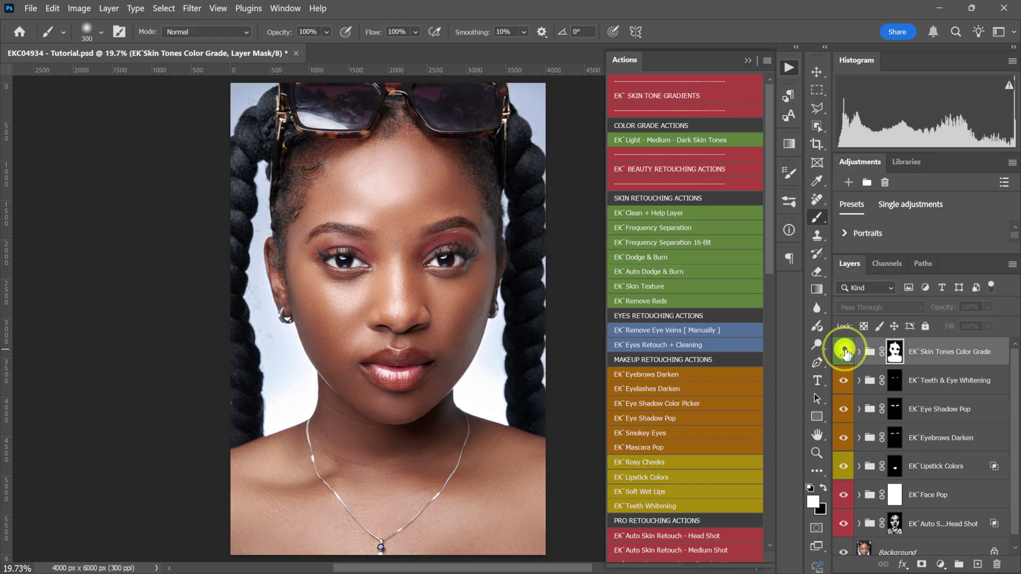
left_click(843, 351)
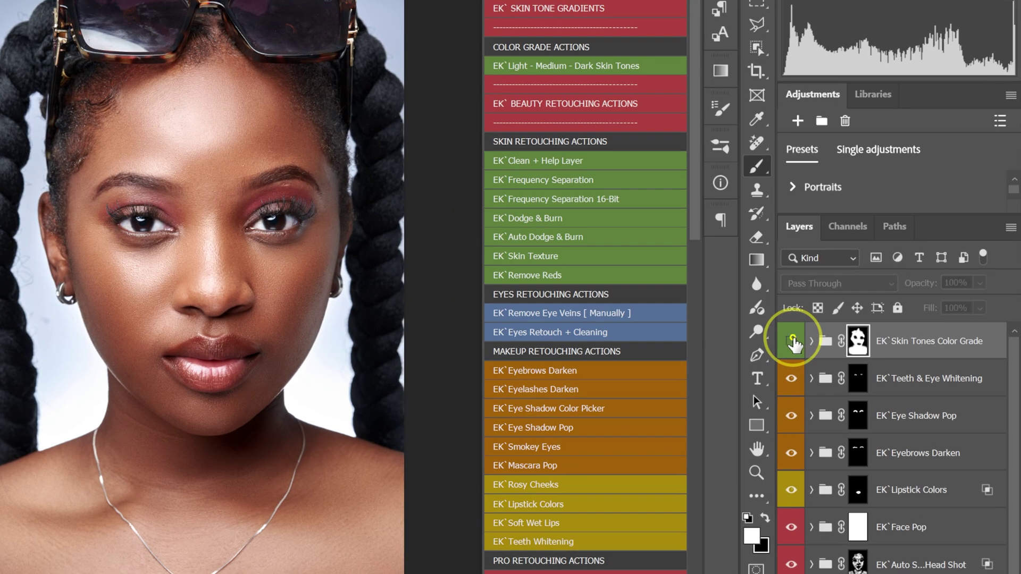
left_click(844, 351)
left_click(792, 343)
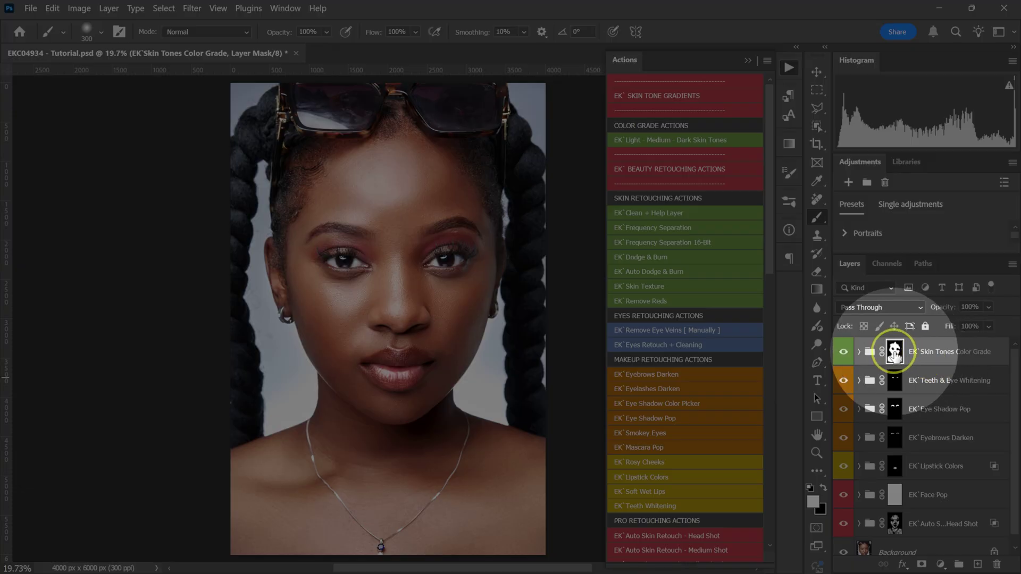
Step: Delete the painted mask of the EK`Skin Tones Color Grade group and add a new white layer mask
left_click_drag(894, 352, 996, 564)
left_click(504, 236)
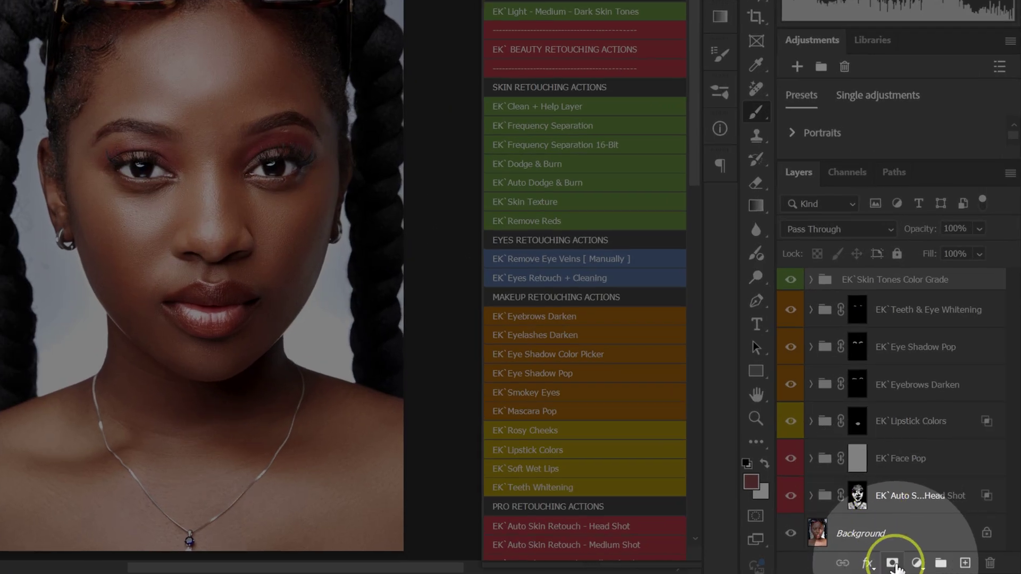
left_click(892, 562)
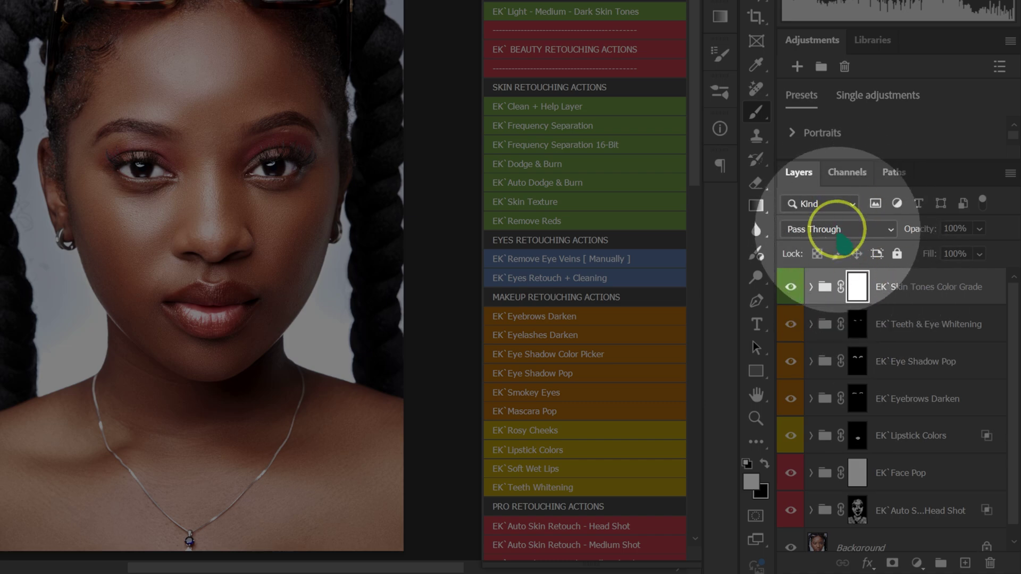
Step: On the Background layer, use the Object Selection tool's Select people option and choose the detected person
scroll(864, 369, "down", 1)
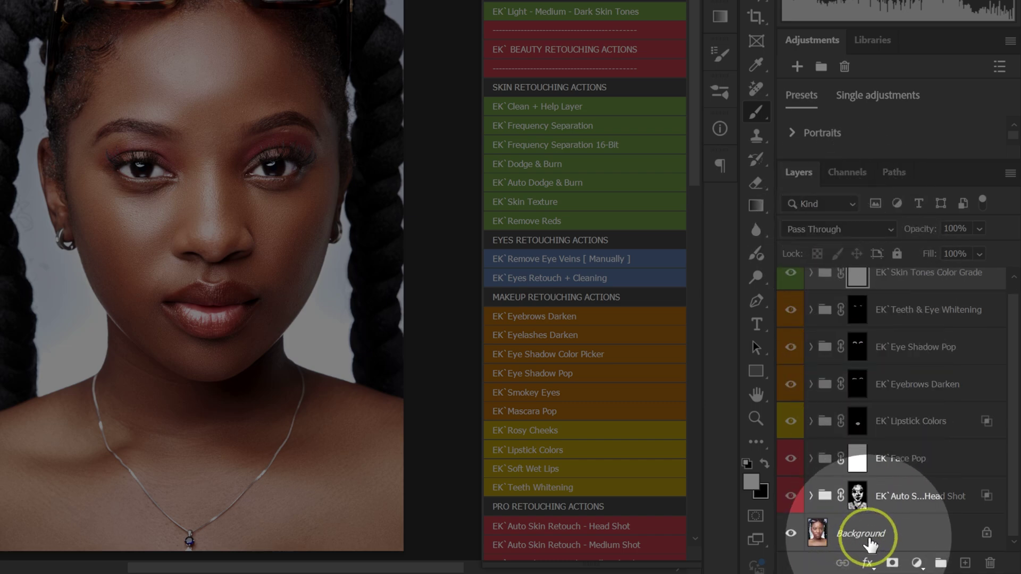
left_click(872, 536)
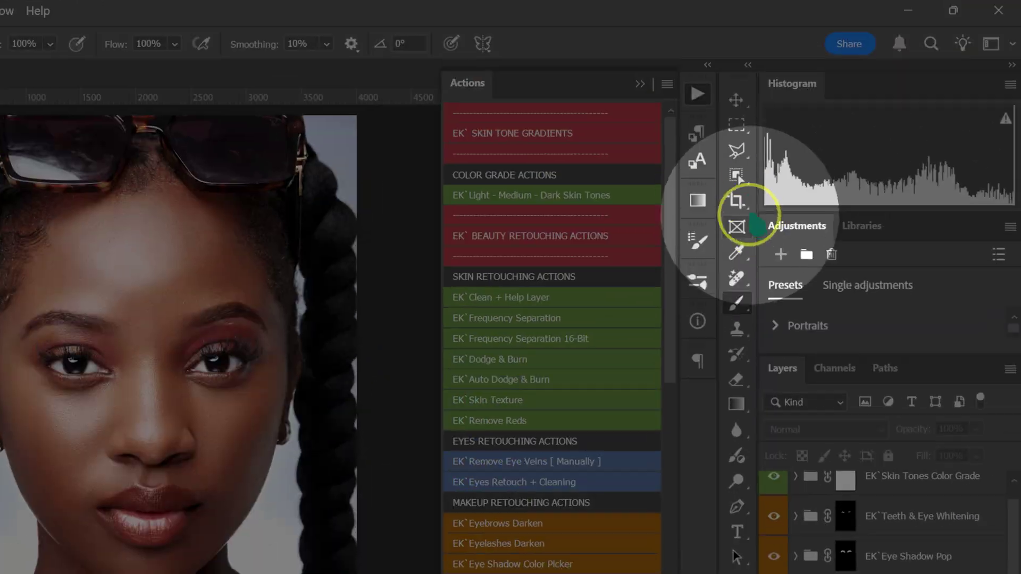
left_click_drag(737, 175, 826, 177)
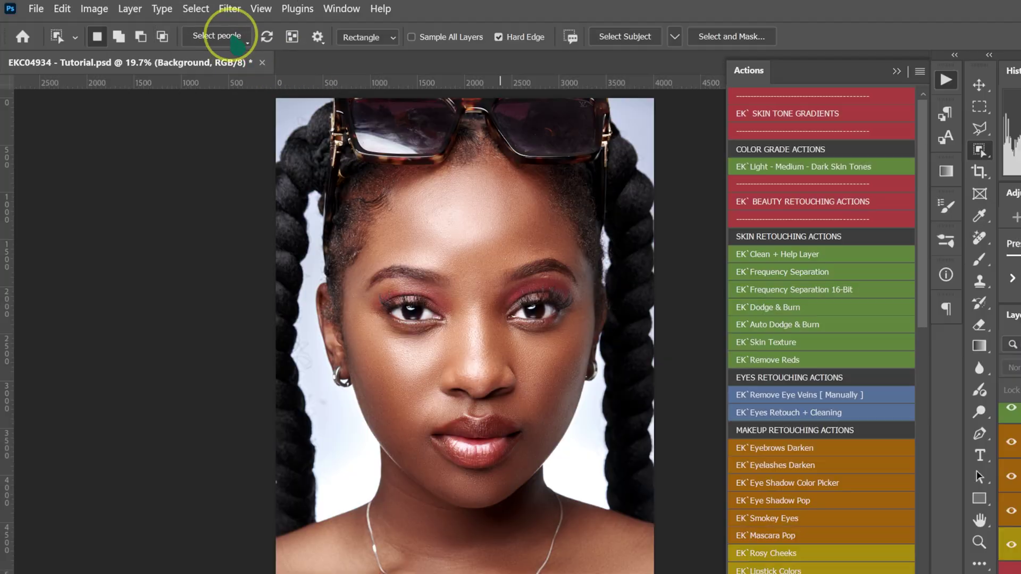
left_click(189, 31)
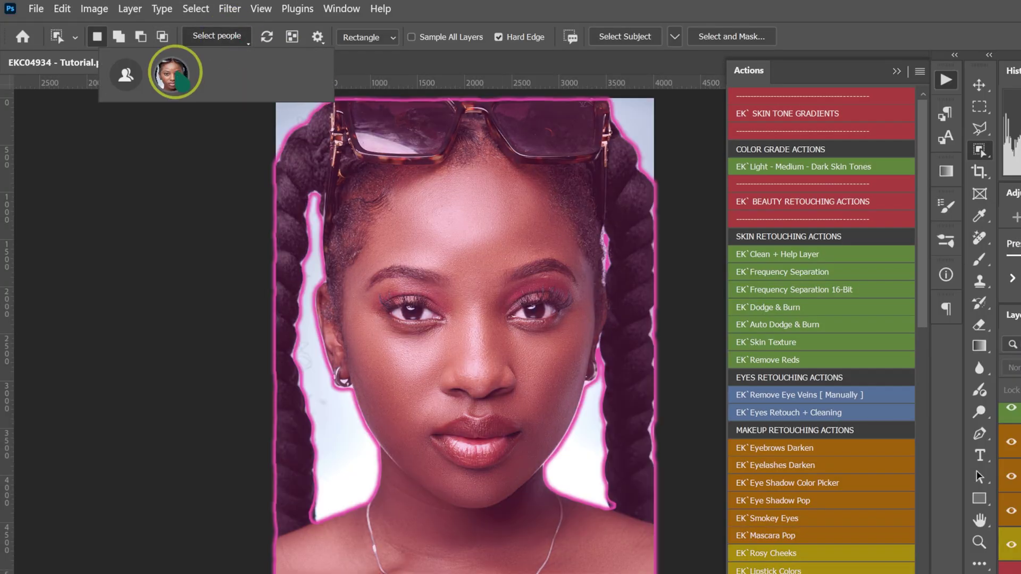
left_click(173, 74)
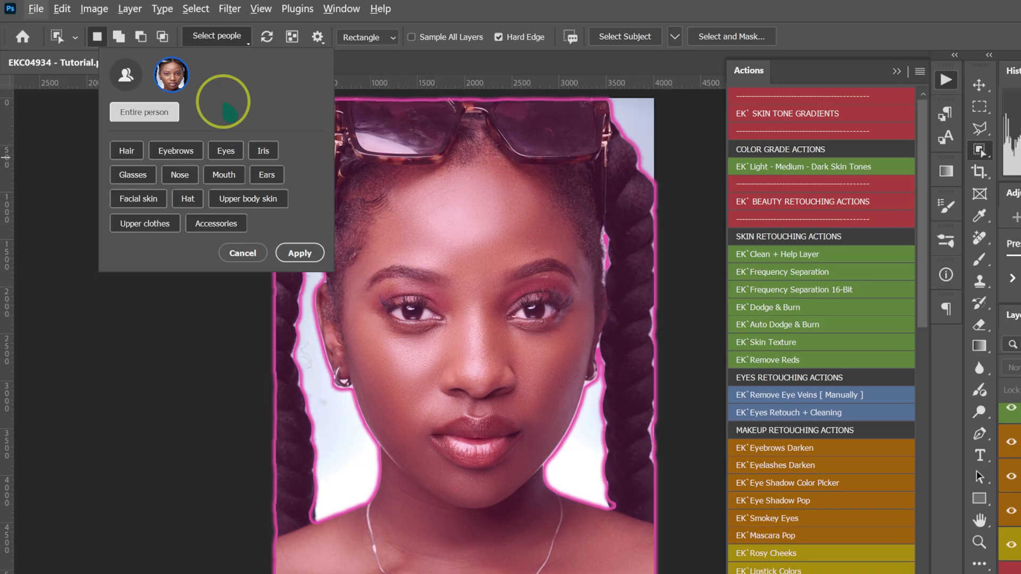
Step: Limit the person selection to facial skin, nose, ears and upper body skin, and apply it
left_click(133, 198)
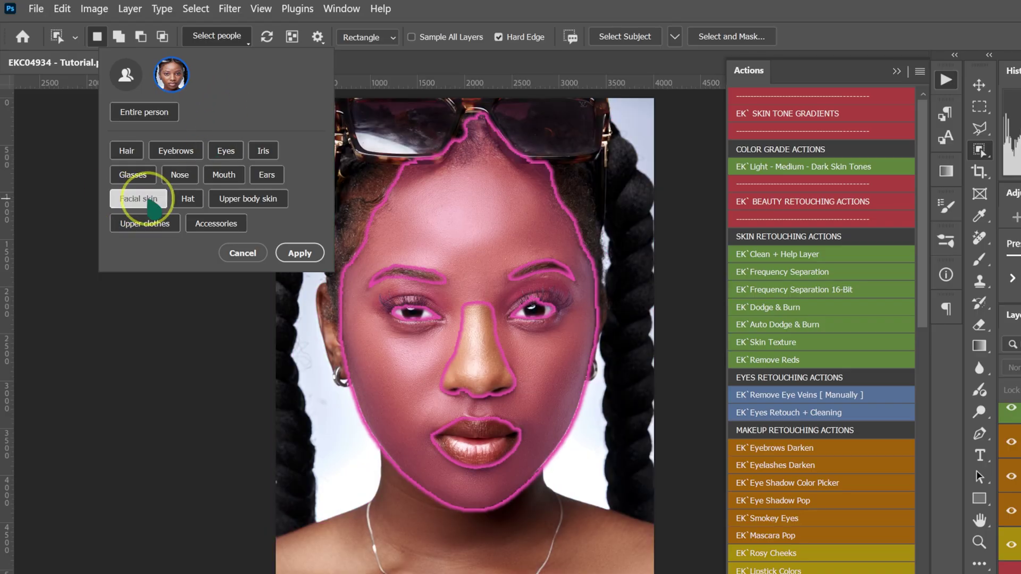
left_click(180, 177)
left_click(262, 179)
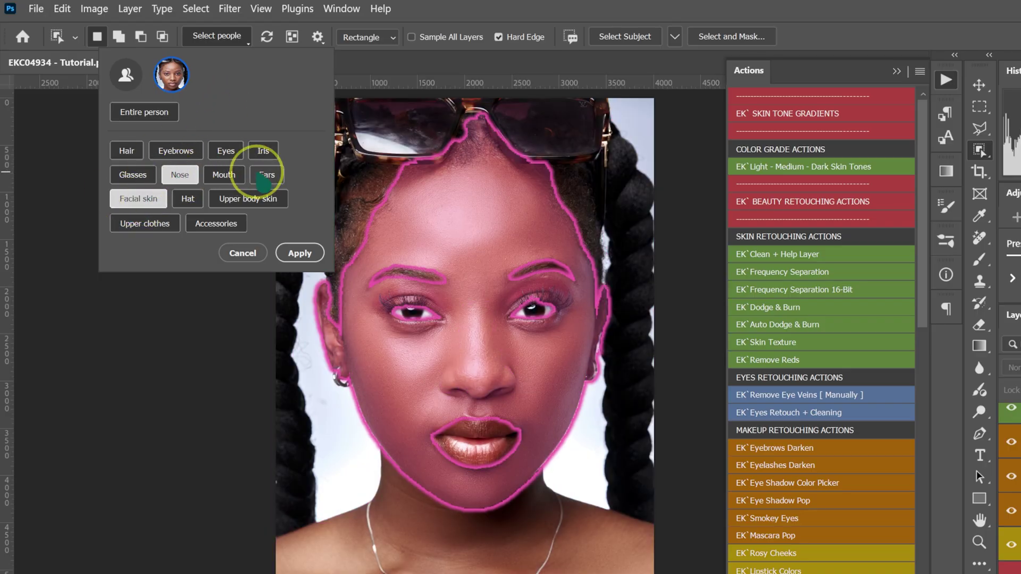
left_click(242, 200)
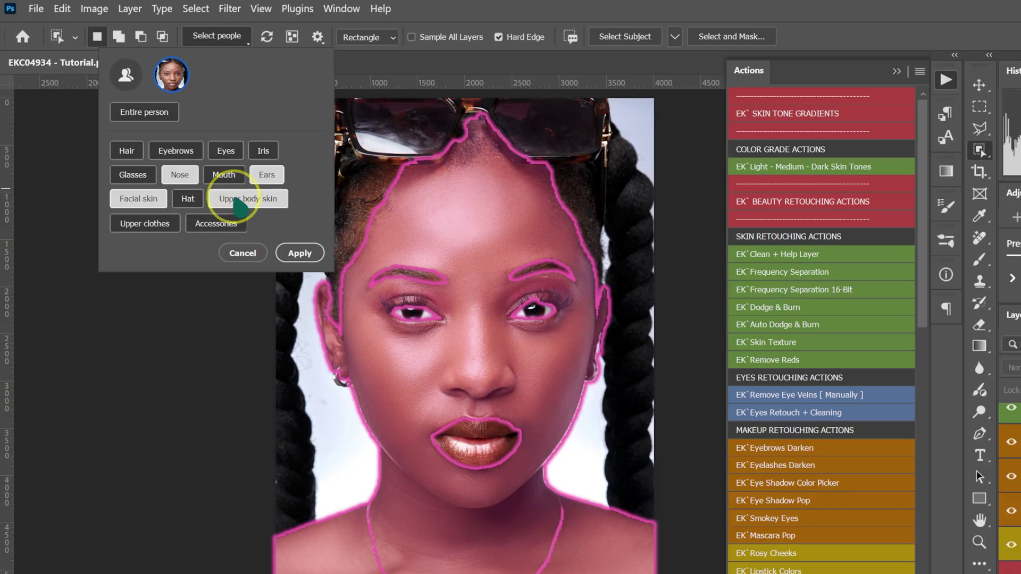
left_click(301, 252)
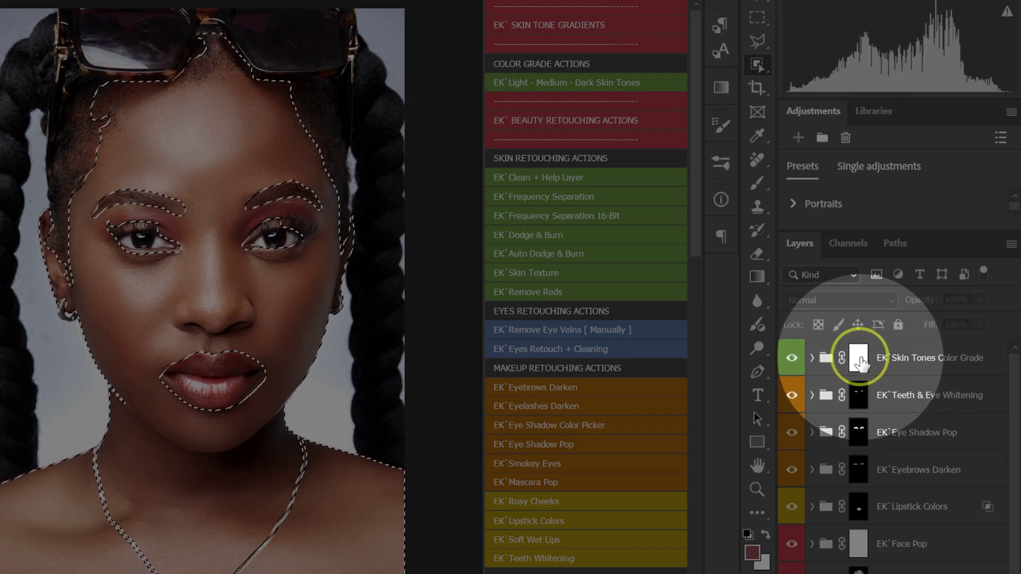
Step: Clear the selected skin area of the EK`Skin Tones Color Grade layer mask to black, checking the mask overlay, and deselect
left_click(859, 359)
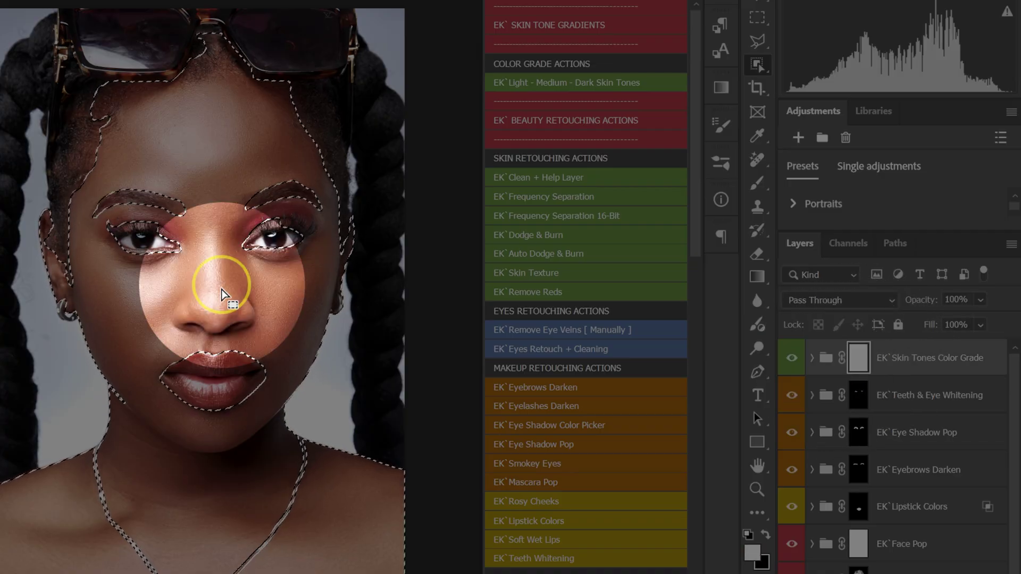
key("backslash")
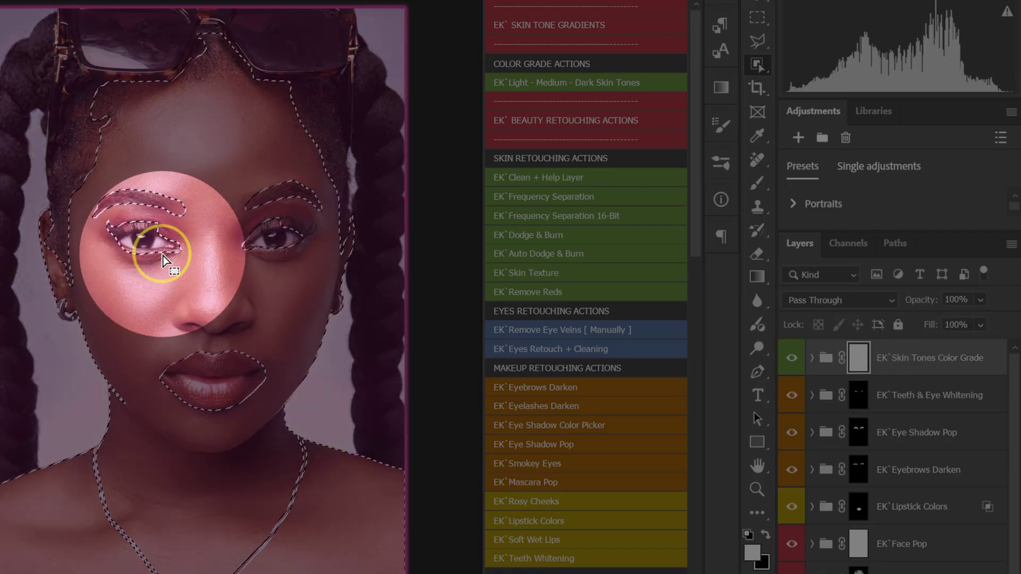
key("backslash")
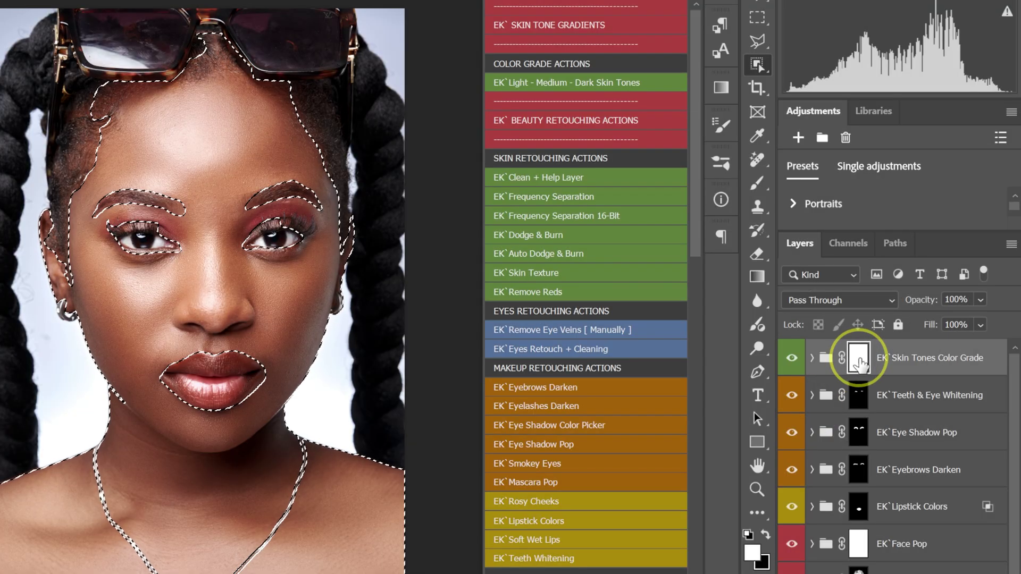
key("Delete")
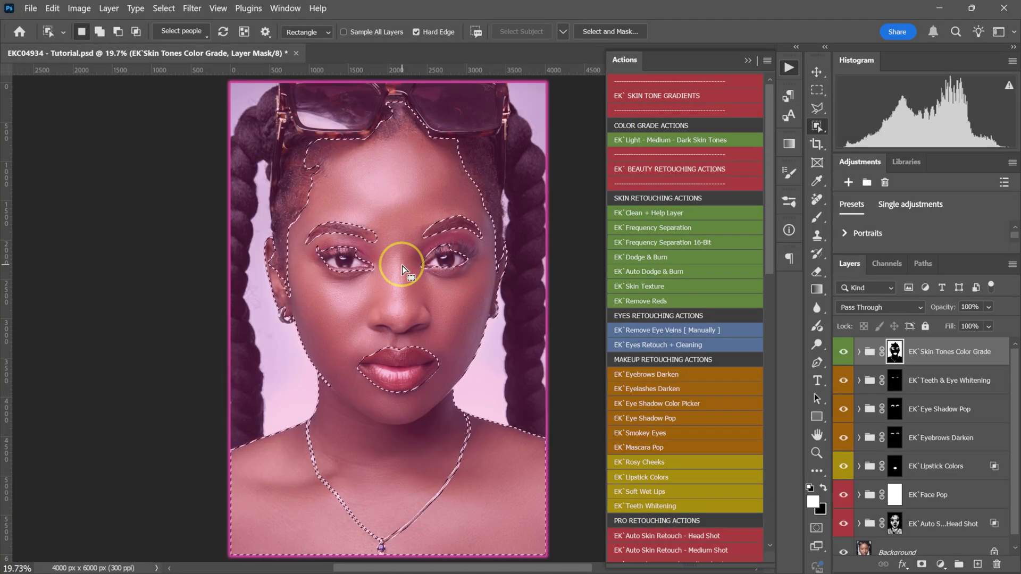
key("ctrl+d")
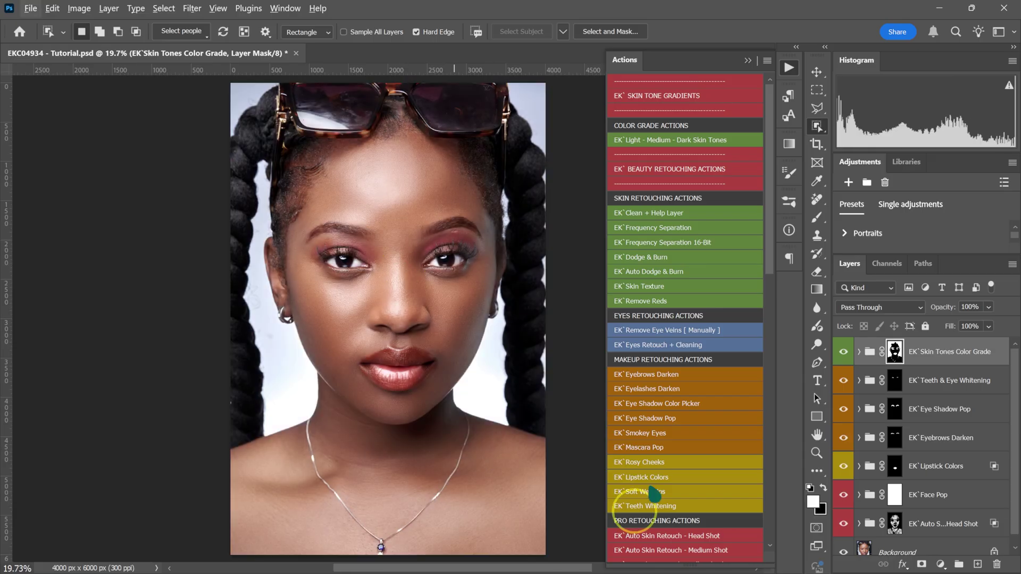
Step: Invert the EK`Skin Tones Color Grade layer mask so the color grade applies to the skin only
key("v")
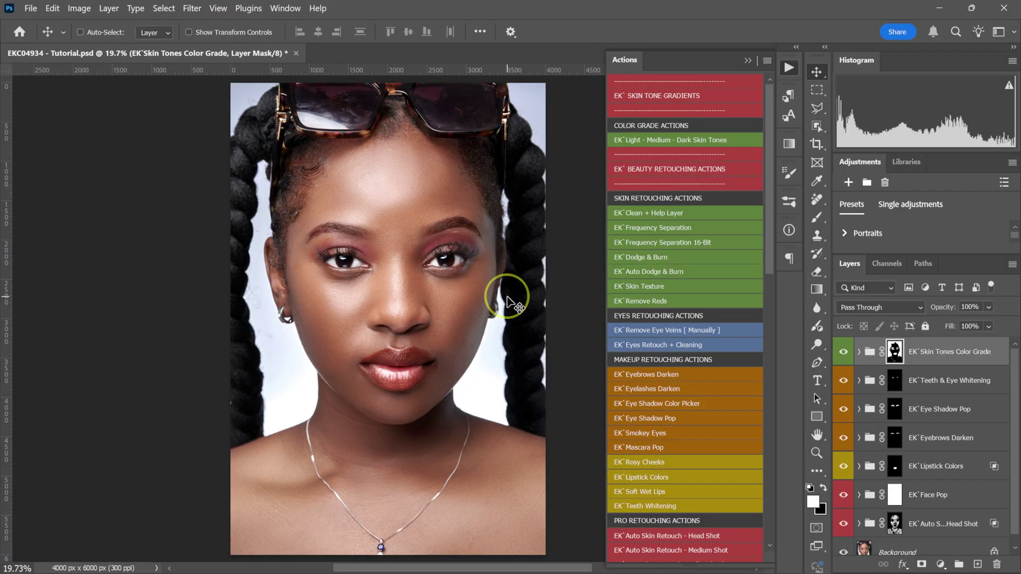
key("ctrl")
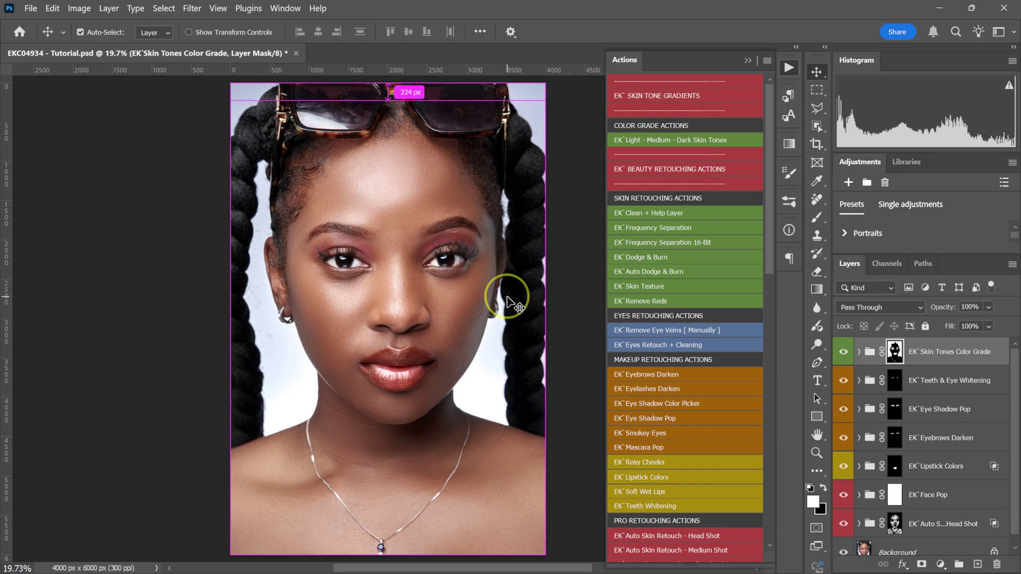
key("ctrl+i")
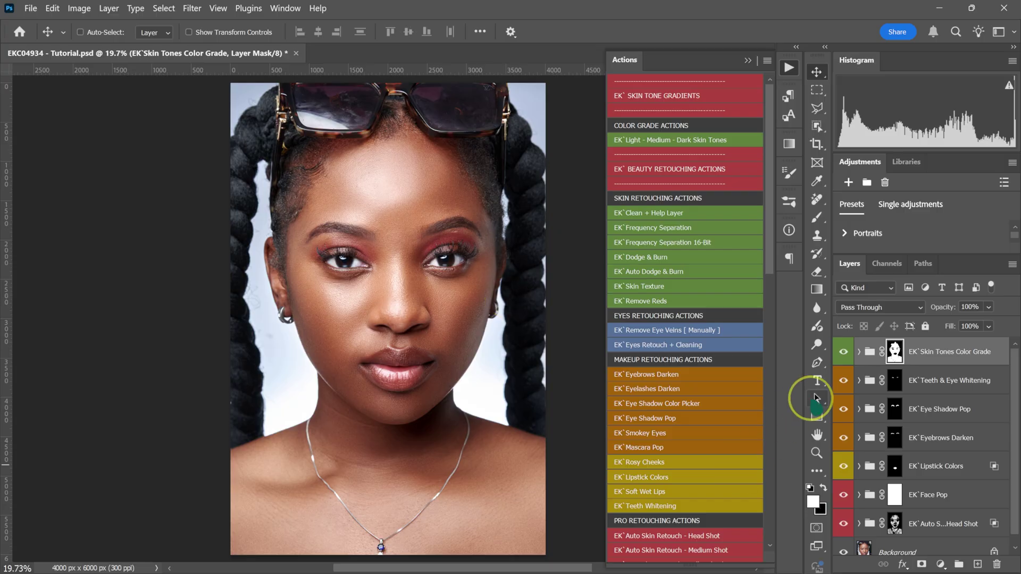
Step: Toggle the EK`Skin Tones Color Grade group's visibility to compare the skin with and without the color grade
left_click(843, 352)
left_click(844, 351)
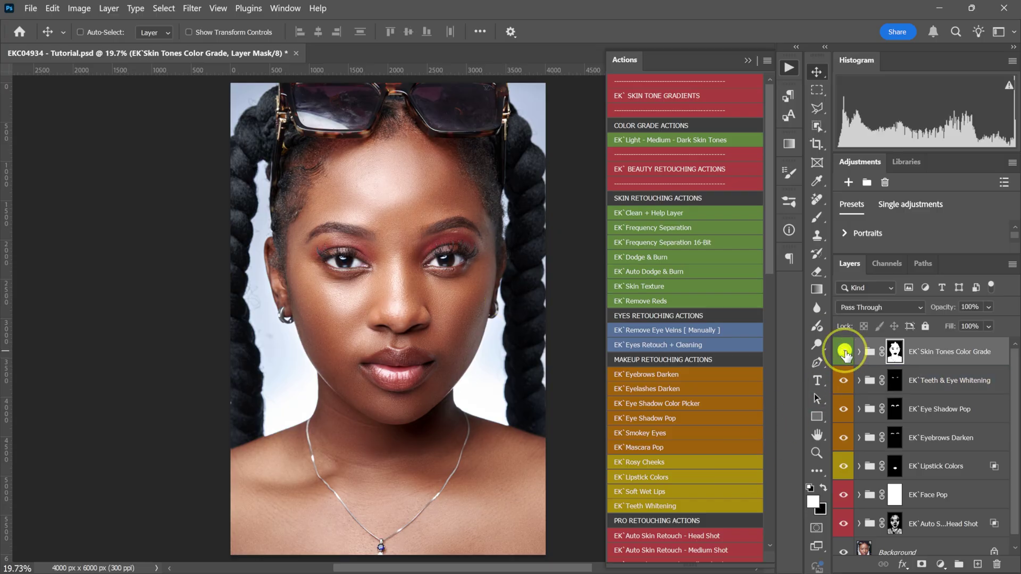
left_click(844, 352)
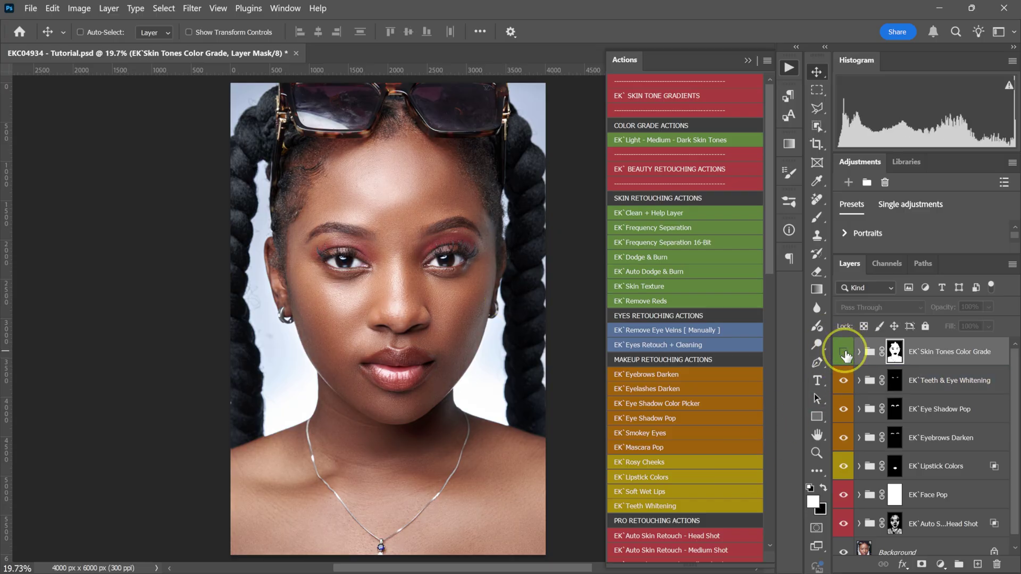
left_click(844, 352)
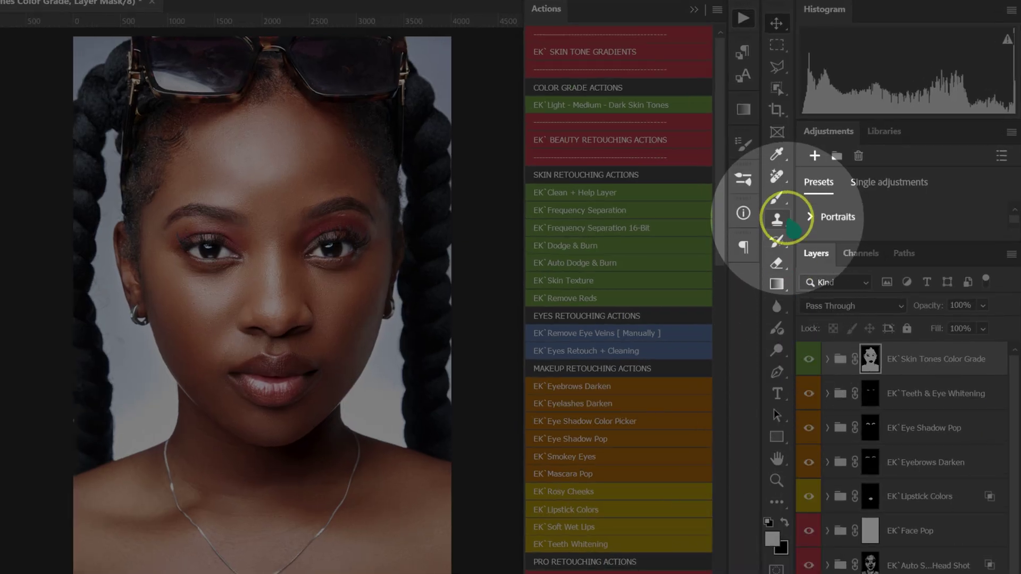
Step: Touch up the EK`Skin Tones Color Grade mask by painting white over the skin with the Brush tool at 600 px and 300 px
left_click(817, 218)
right_click(777, 198)
left_click(790, 201)
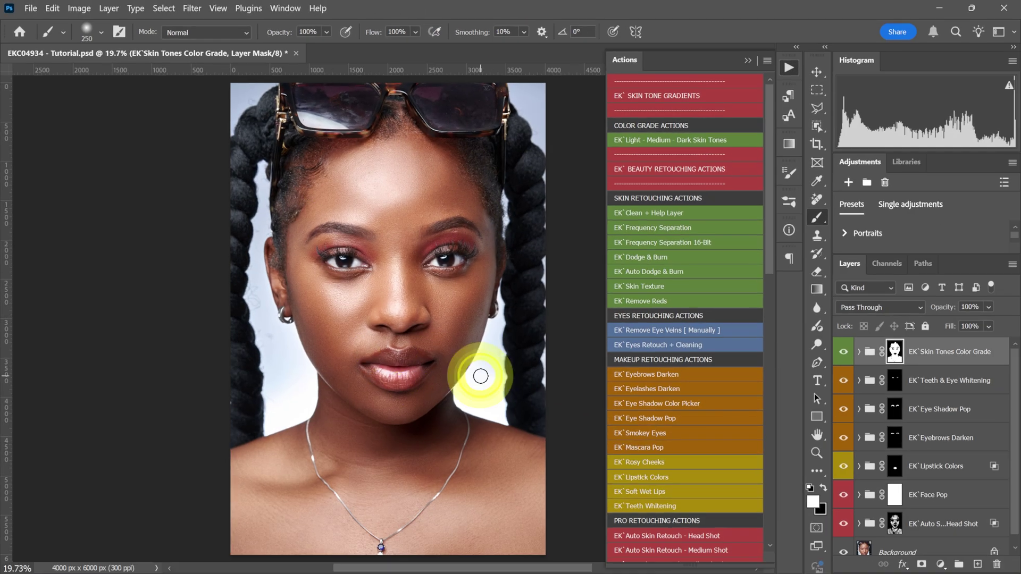
key("bracketright")
key("bracketright")
key("bracketright")
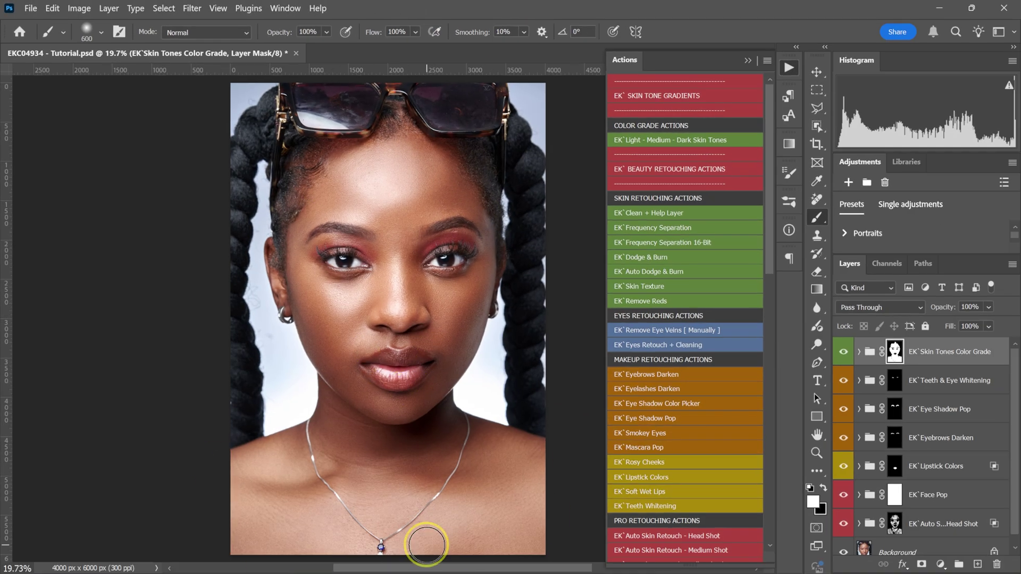
key("bracketleft")
left_click(371, 242)
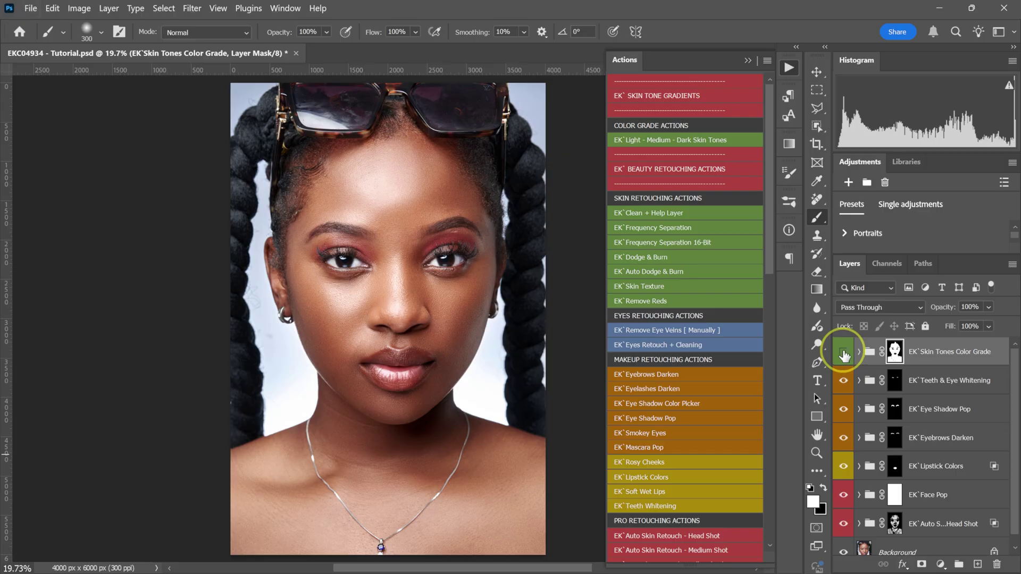
Step: Toggle the EK`Skin Tones Color Grade group to check the touched-up mask, and open the group's opacity for adjustment
left_click(844, 353)
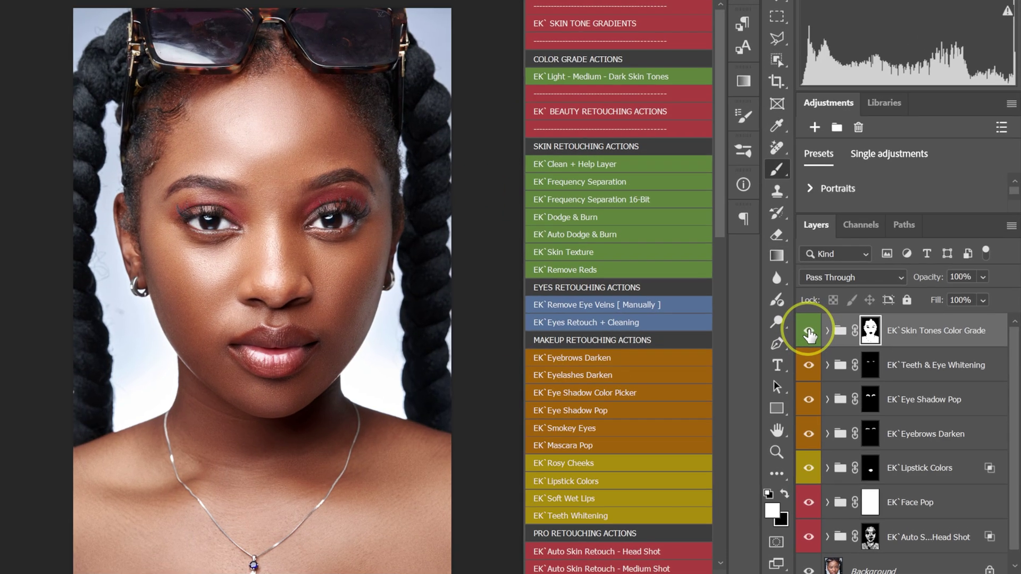
left_click(809, 335)
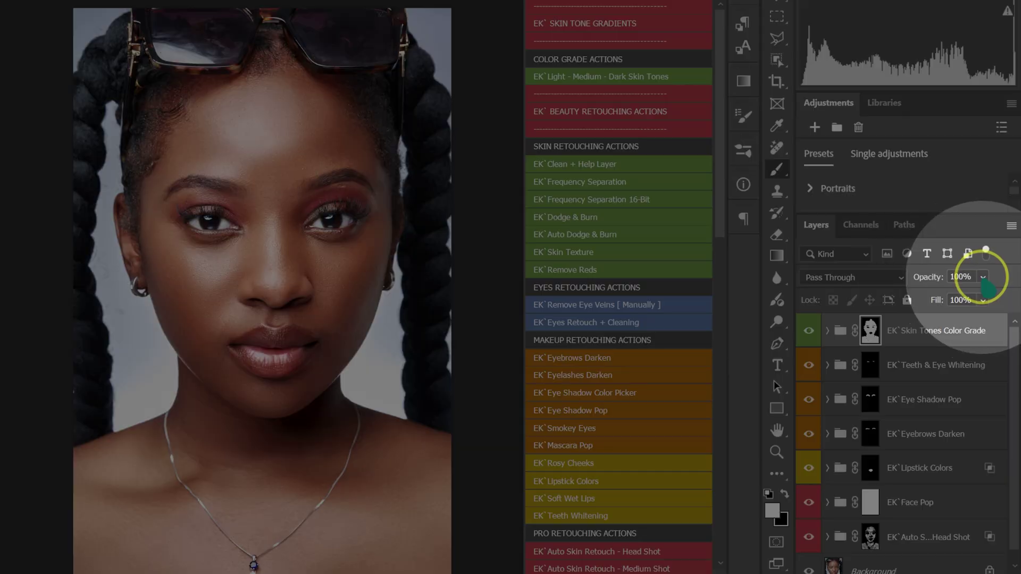
left_click(982, 277)
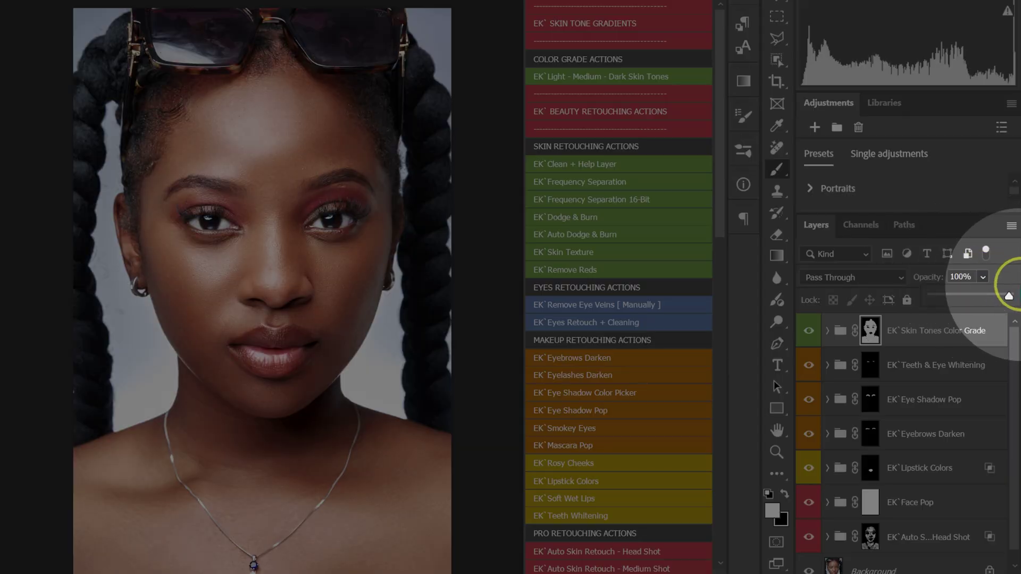